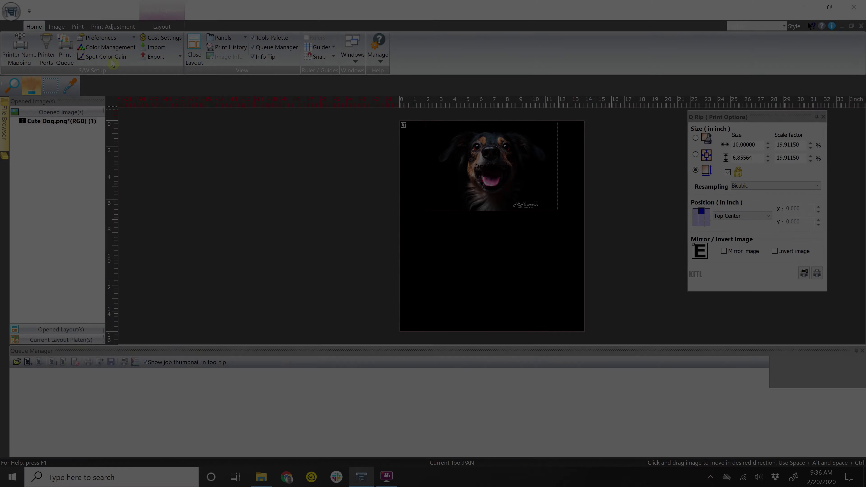
Step: Review the Memory and Scratch Space and Preferred User Actions preferences, keeping Associated PST File on Ask user
{"action": "left_click", "coordinate": [100, 37]}
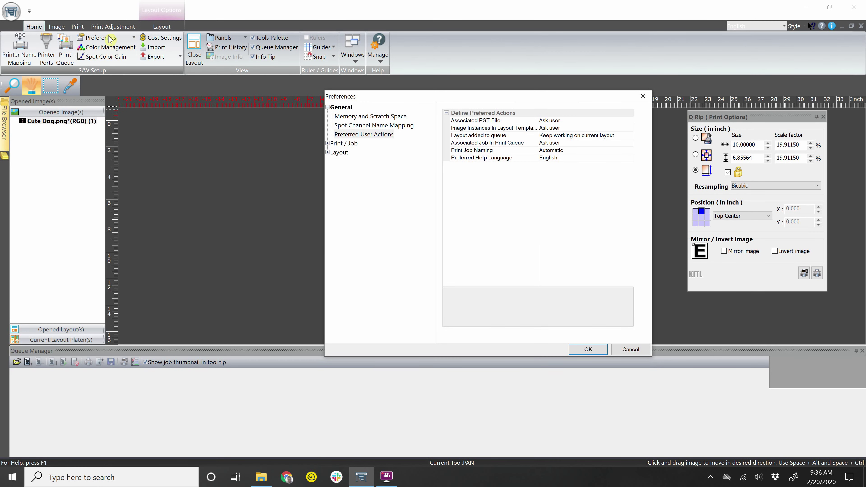
{"action": "left_click", "coordinate": [382, 117]}
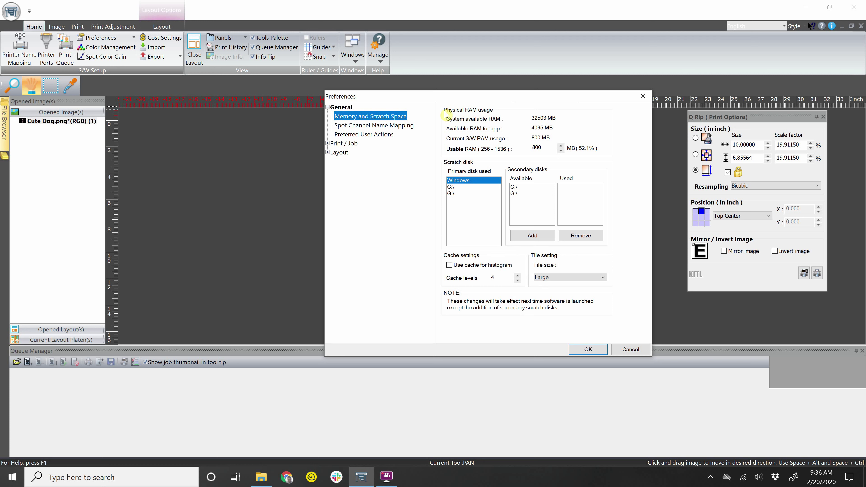
{"action": "left_click", "coordinate": [383, 136]}
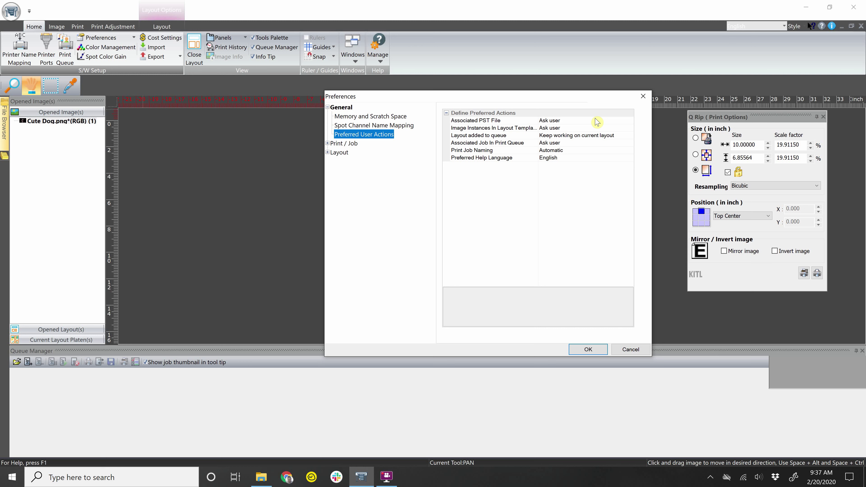
{"action": "left_click", "coordinate": [565, 122]}
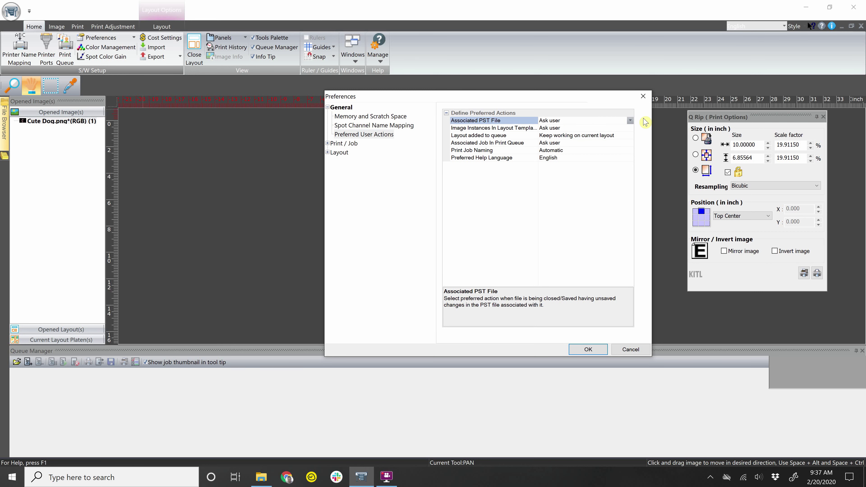
{"action": "left_click", "coordinate": [629, 120]}
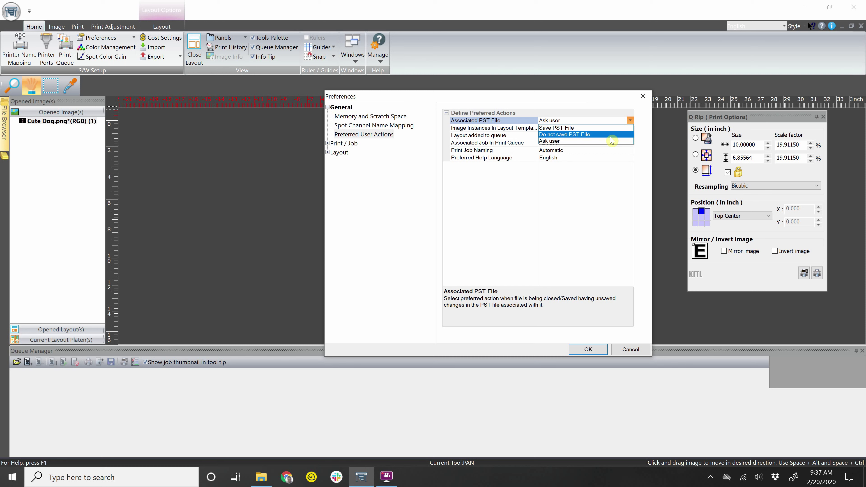
{"action": "left_click", "coordinate": [607, 140]}
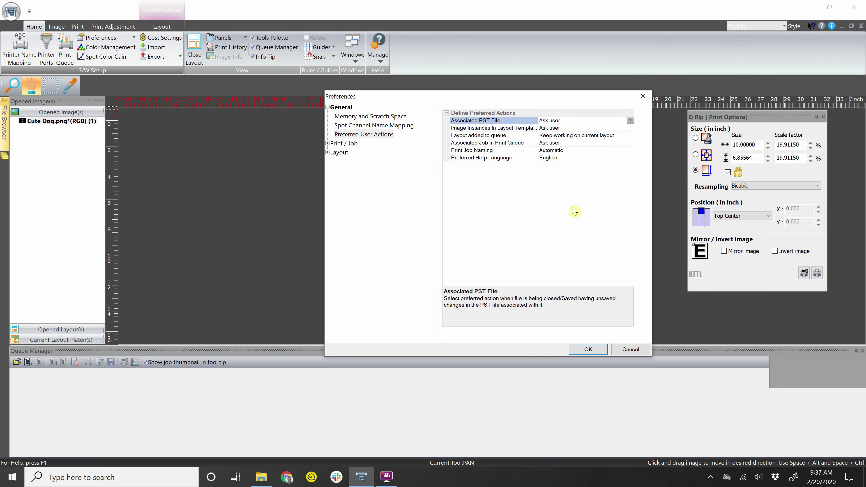
{"action": "left_click", "coordinate": [589, 349]}
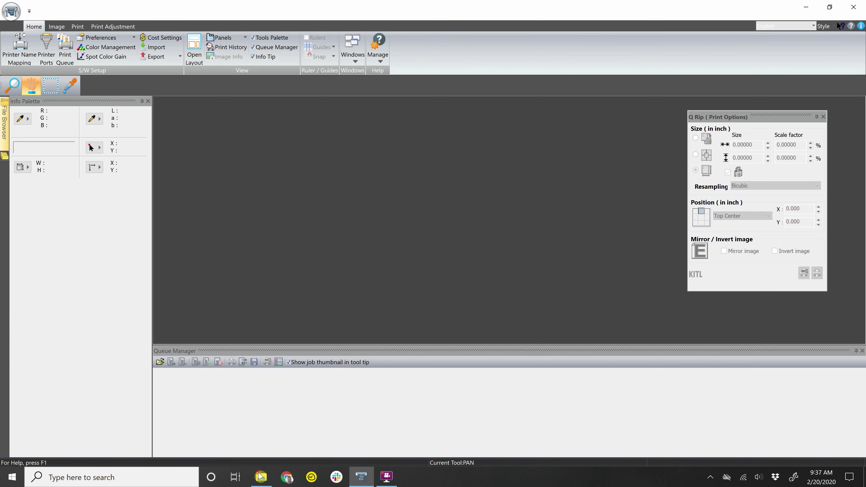
Step: Load Cute Dog.png from the Desktop, anchor it top centre and set its width to 10 in
{"action": "left_click", "coordinate": [260, 477]}
{"action": "left_click_drag", "start_coordinate": [287, 261], "coordinate": [640, 179]}
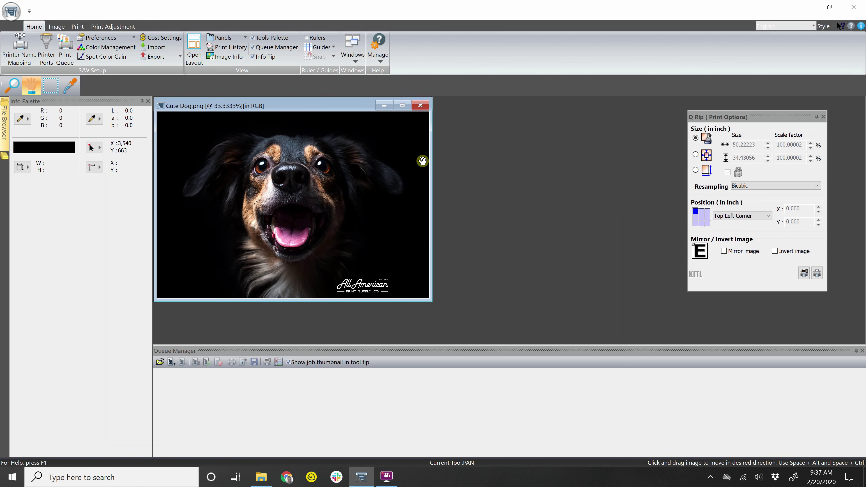
{"action": "left_click", "coordinate": [701, 211]}
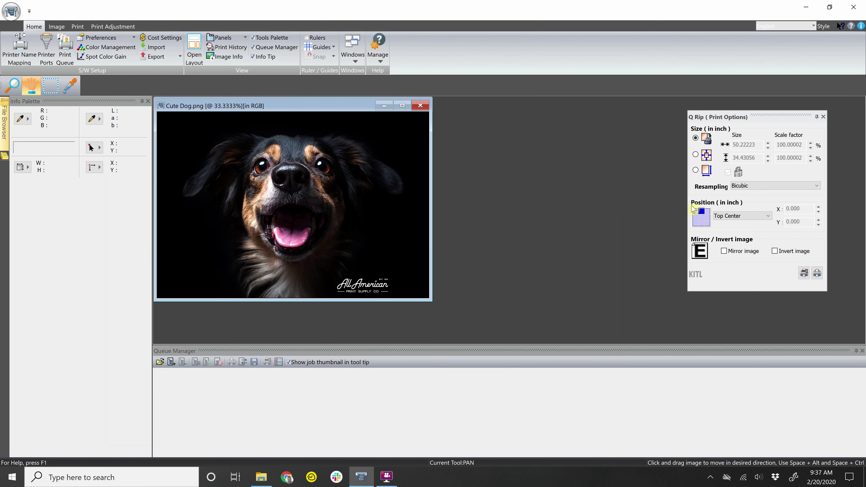
{"action": "left_click", "coordinate": [695, 170]}
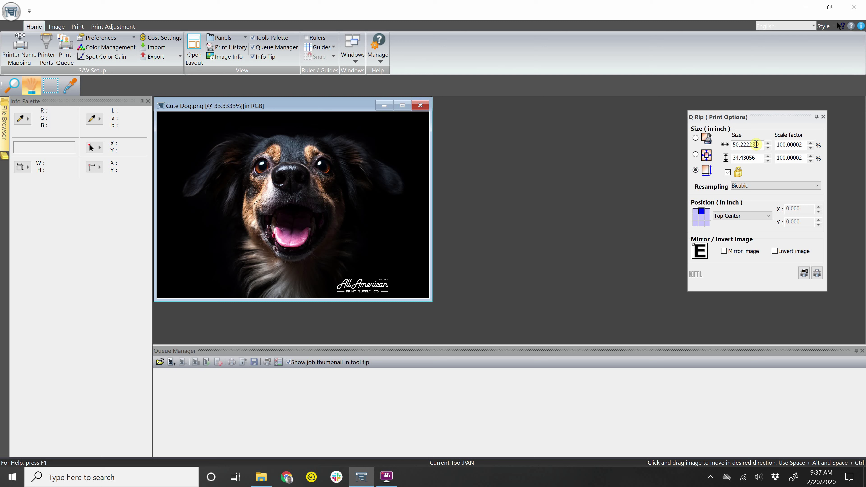
{"action": "key", "text": "Tab"}
{"action": "type", "text": "10"}
{"action": "key", "text": "Tab"}
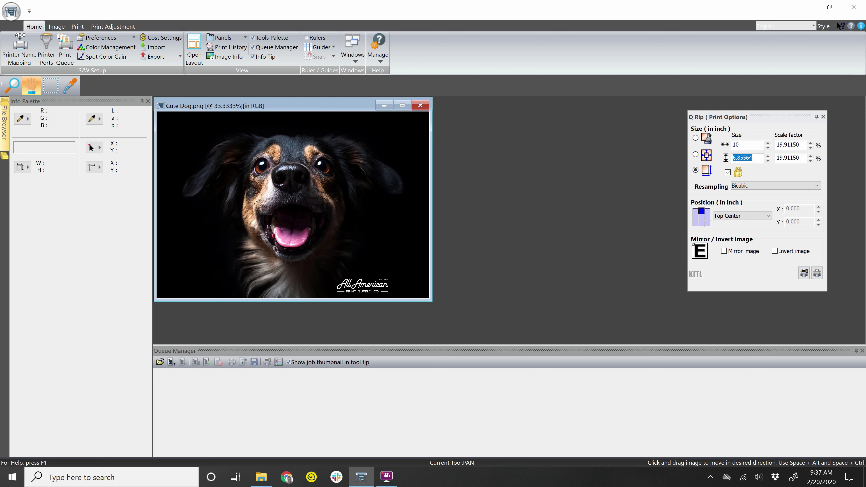
Step: Close the Cute Dog image and save its print settings
{"action": "left_click", "coordinate": [420, 105]}
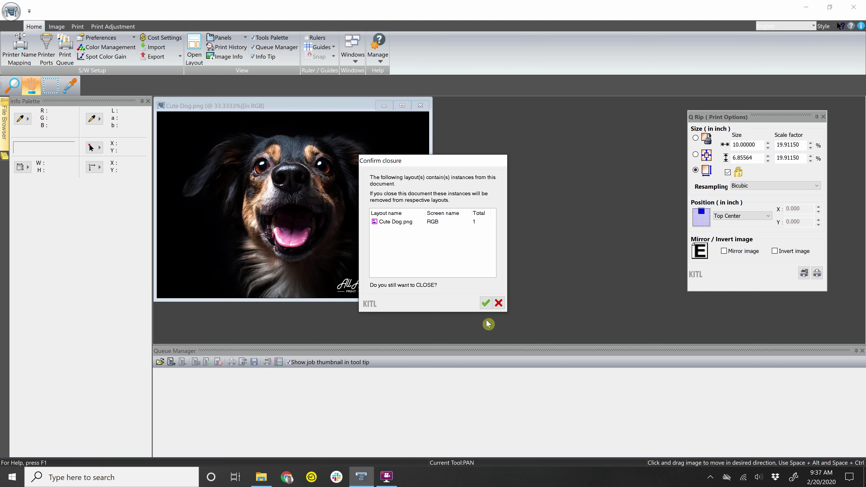
{"action": "left_click", "coordinate": [486, 303]}
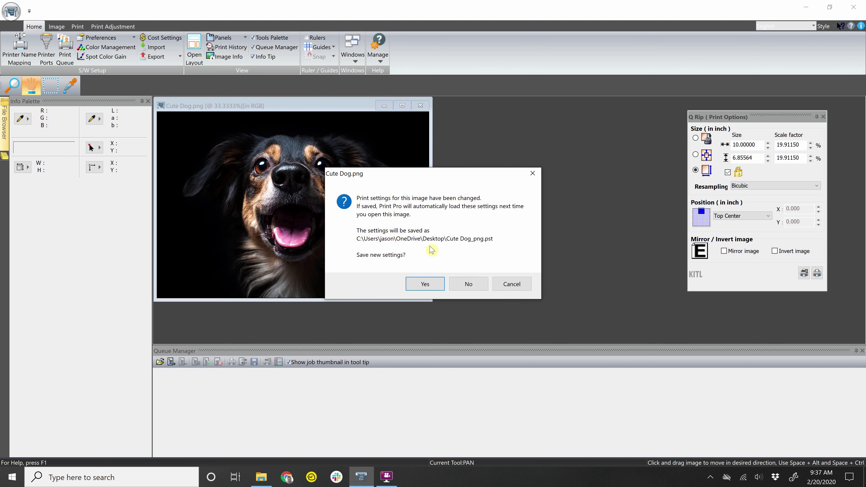
{"action": "left_click", "coordinate": [433, 286]}
Step: Check Cute Dog_png.pst on the Desktop, then drag Cute Dog.png back into NeoRip
{"action": "left_click", "coordinate": [262, 477]}
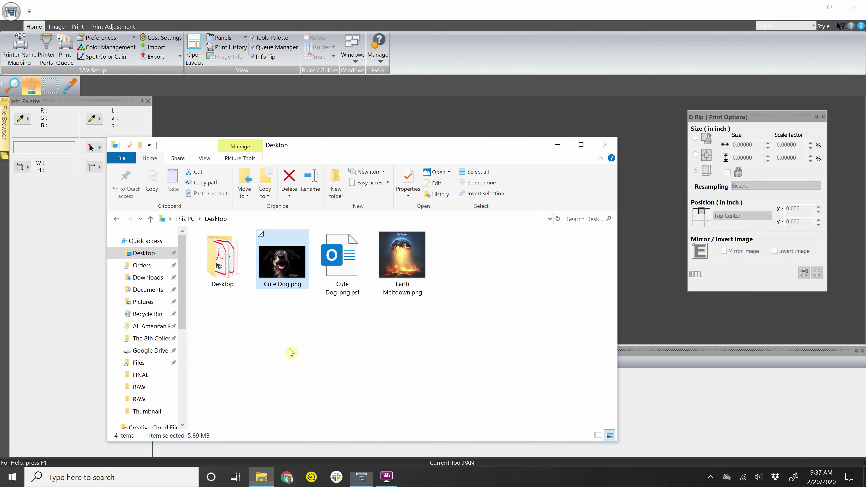
{"action": "left_click", "coordinate": [348, 275]}
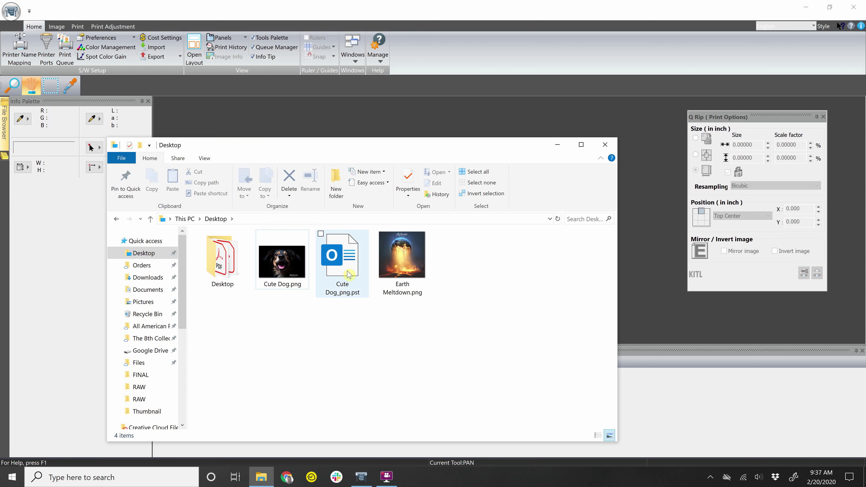
{"action": "left_click", "coordinate": [352, 329]}
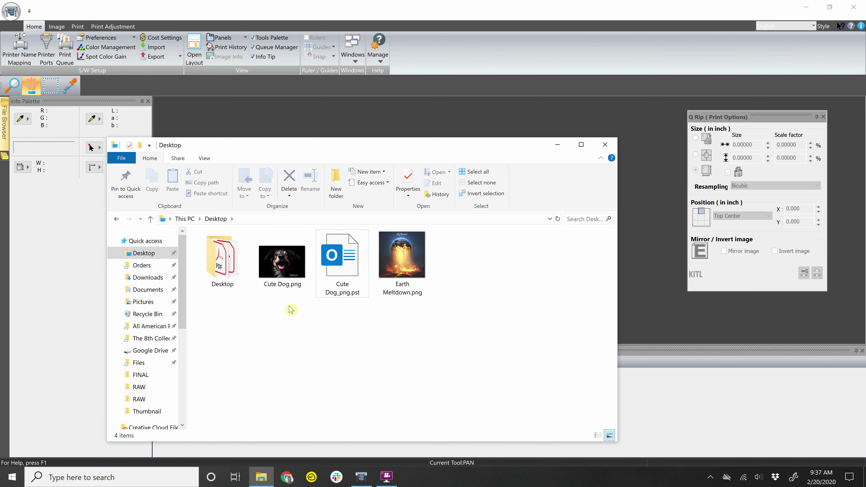
{"action": "left_click_drag", "start_coordinate": [283, 268], "coordinate": [645, 190]}
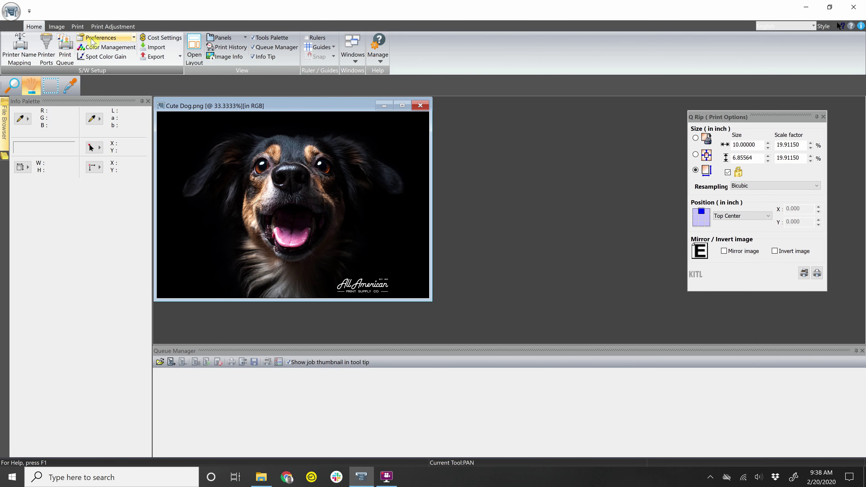
Step: Set the Layout added to queue preference to Create a new blank layout
{"action": "left_click", "coordinate": [98, 38]}
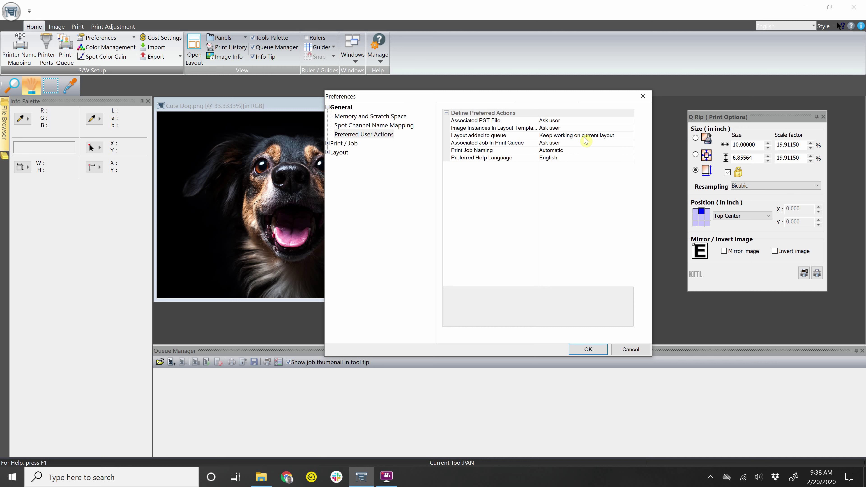
{"action": "left_click", "coordinate": [620, 135]}
{"action": "left_click", "coordinate": [629, 135]}
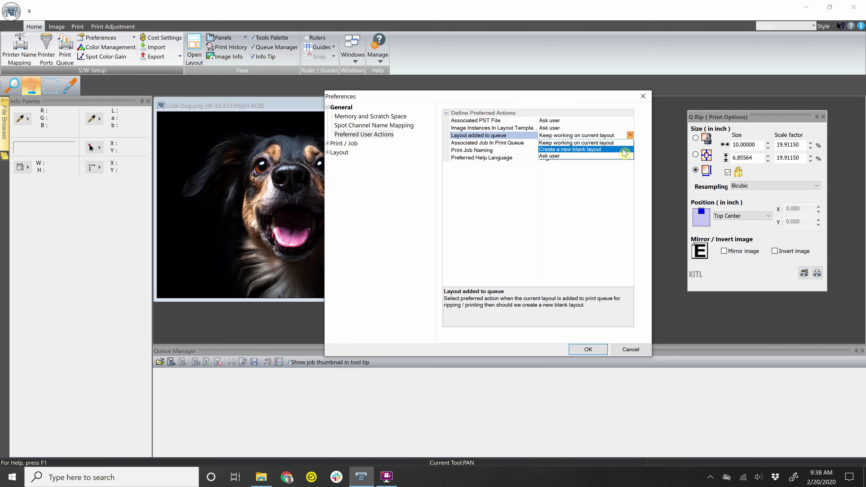
{"action": "left_click", "coordinate": [625, 153]}
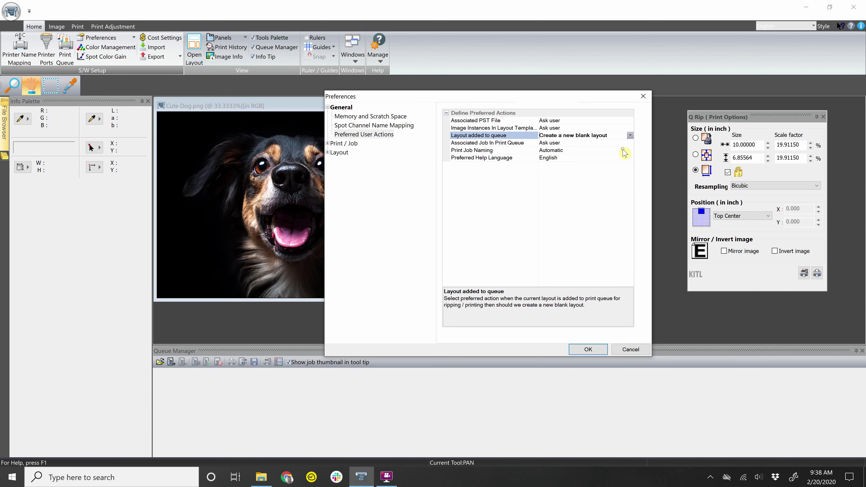
{"action": "left_click", "coordinate": [581, 353]}
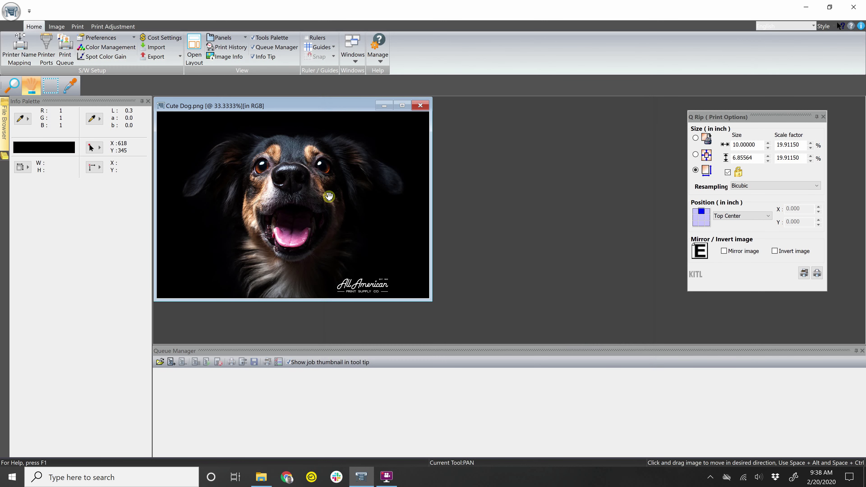
Step: Place Cute Dog.png top-centred on the Medium Platen layout and print it
{"action": "left_click", "coordinate": [195, 45]}
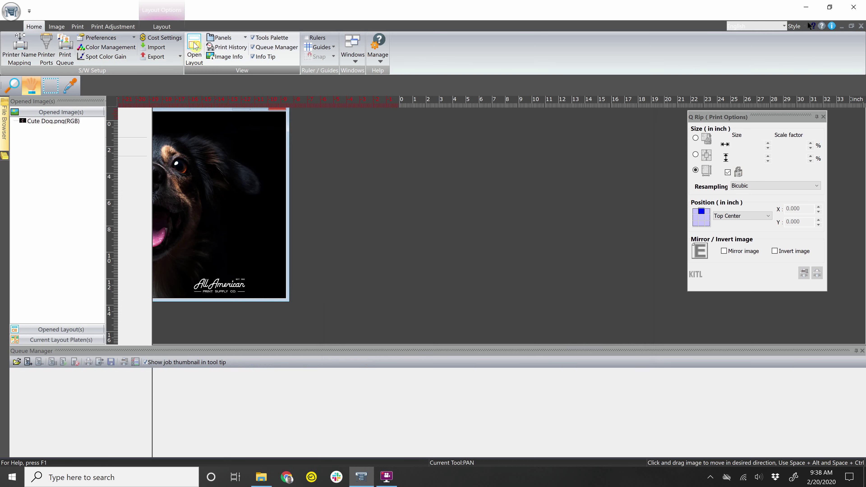
{"action": "double_click", "coordinate": [34, 121]}
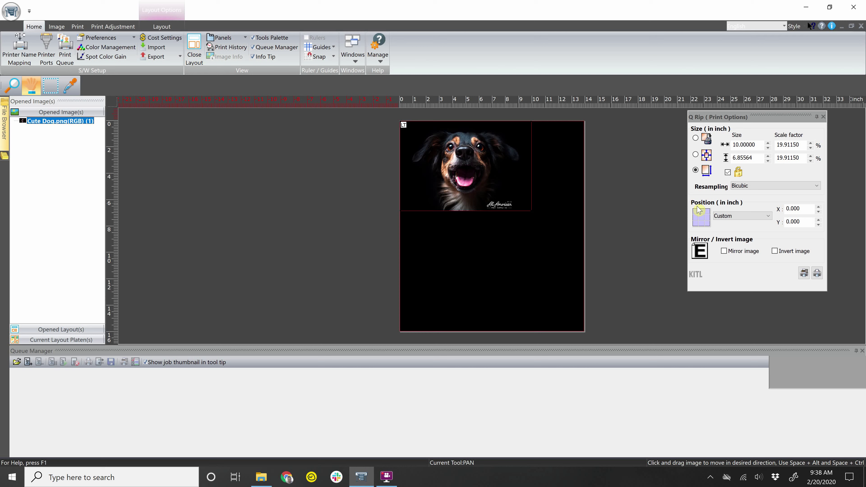
{"action": "left_click", "coordinate": [702, 212]}
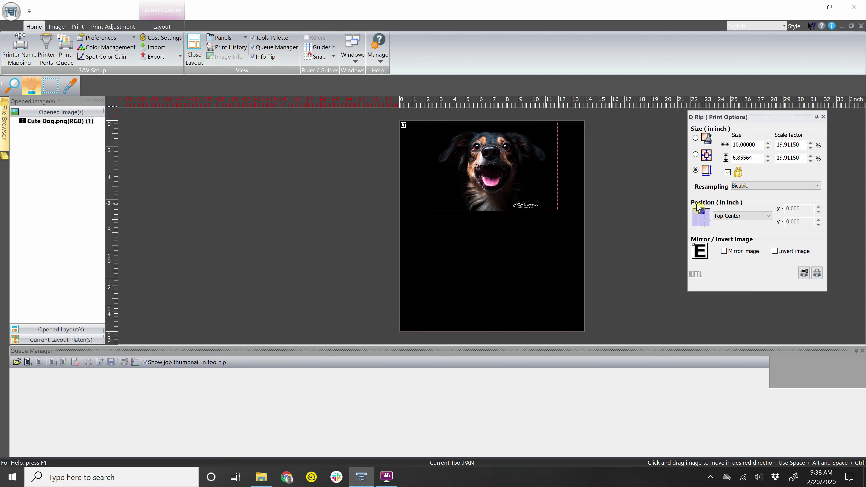
{"action": "left_click", "coordinate": [818, 269]}
{"action": "left_click", "coordinate": [469, 305]}
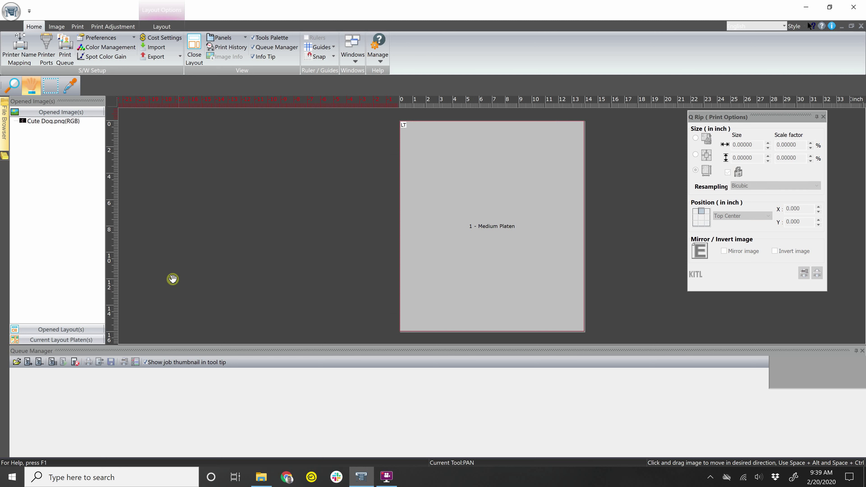
Step: Preview the Cute Dog.png layout, then switch the canvas to the empty Composite layout 2
{"action": "left_click", "coordinate": [69, 333]}
{"action": "left_click", "coordinate": [70, 333]}
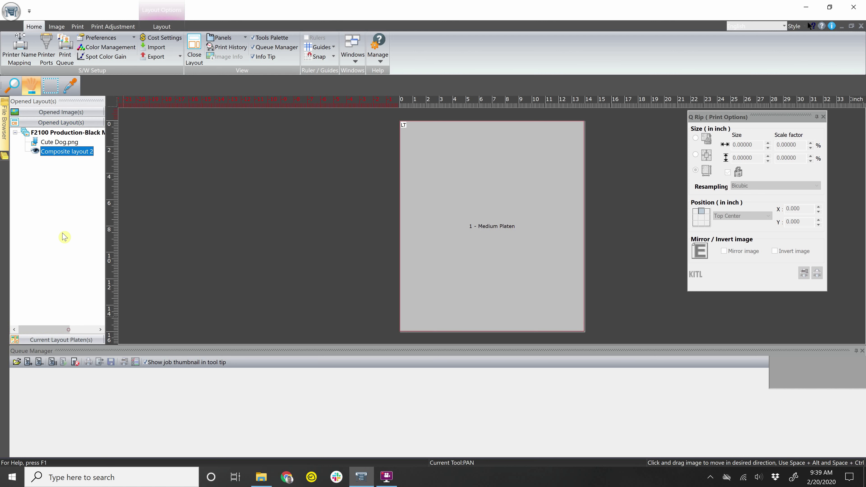
{"action": "left_click", "coordinate": [65, 141]}
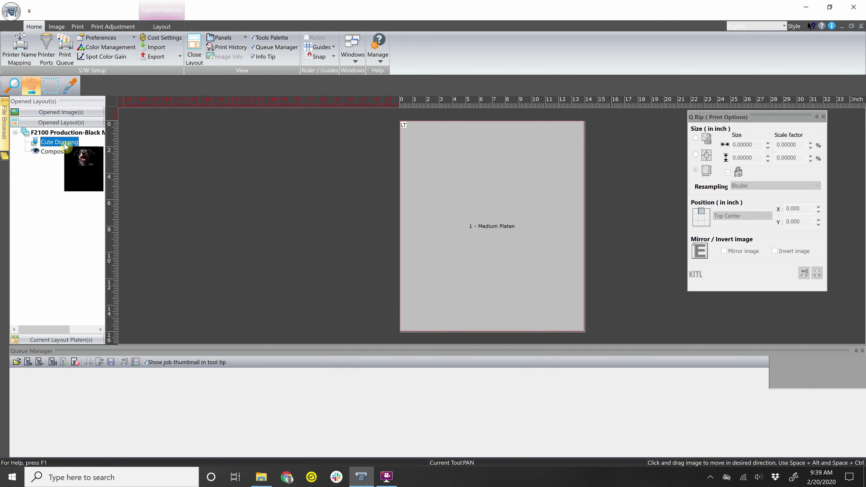
{"action": "left_click_drag", "start_coordinate": [66, 147], "coordinate": [545, 157]}
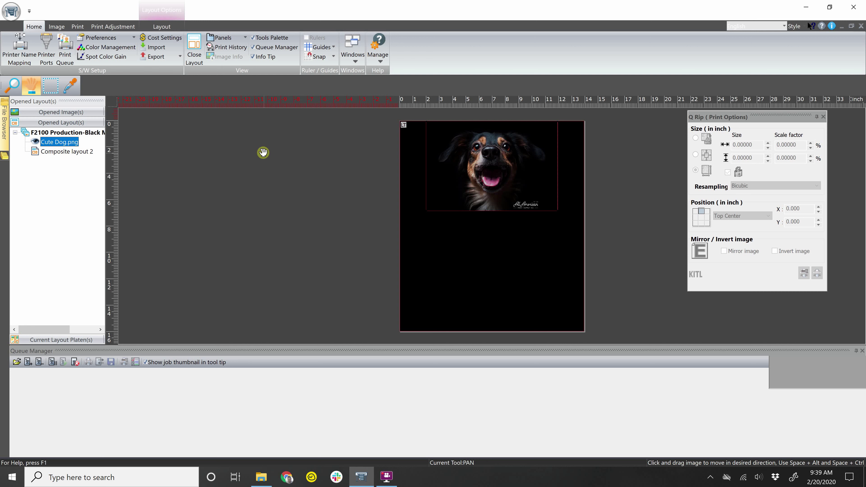
{"action": "left_click", "coordinate": [70, 153]}
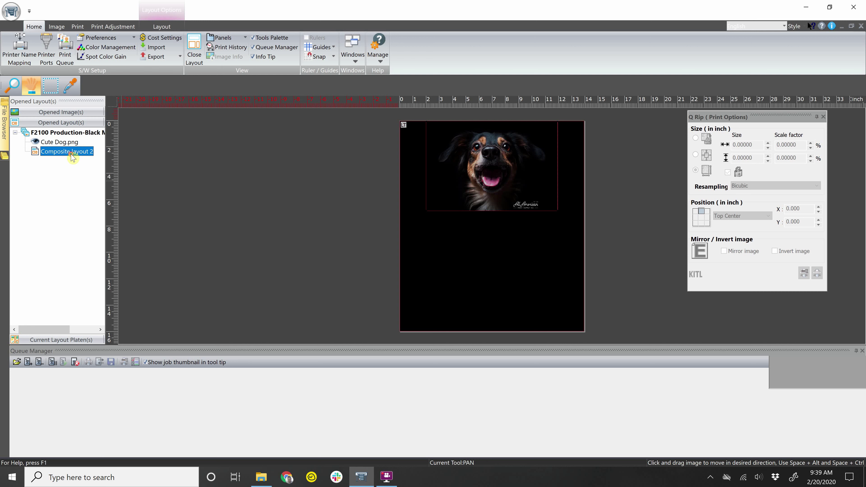
{"action": "double_click", "coordinate": [73, 157]}
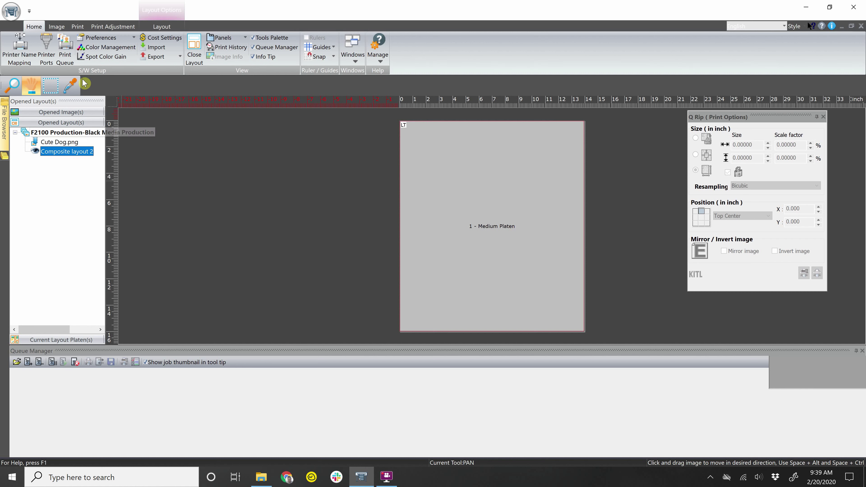
Step: Set Layout added to queue to Keep working on current layout in Preferences
{"action": "left_click", "coordinate": [111, 39]}
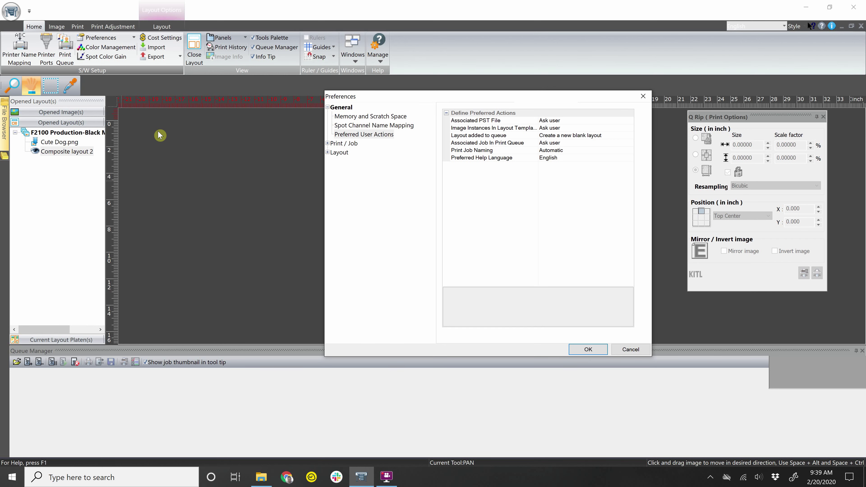
{"action": "left_click", "coordinate": [595, 135]}
{"action": "left_click", "coordinate": [628, 133]}
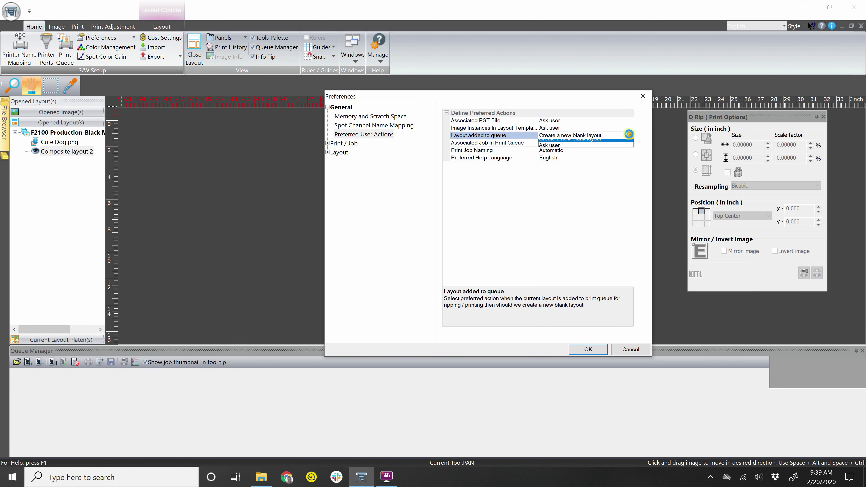
{"action": "left_click", "coordinate": [620, 144]}
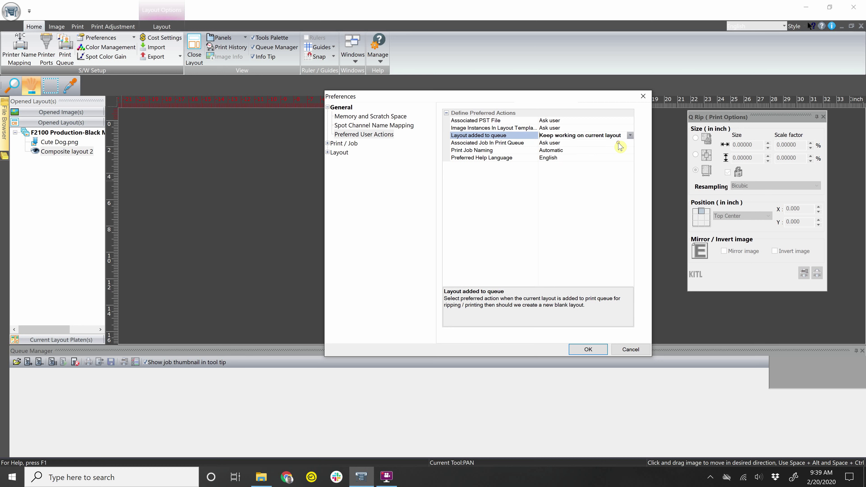
Step: Leave Print Job Naming at Automatic and expand the Print / Job preference group
{"action": "left_click", "coordinate": [630, 152]}
{"action": "left_click", "coordinate": [631, 151]}
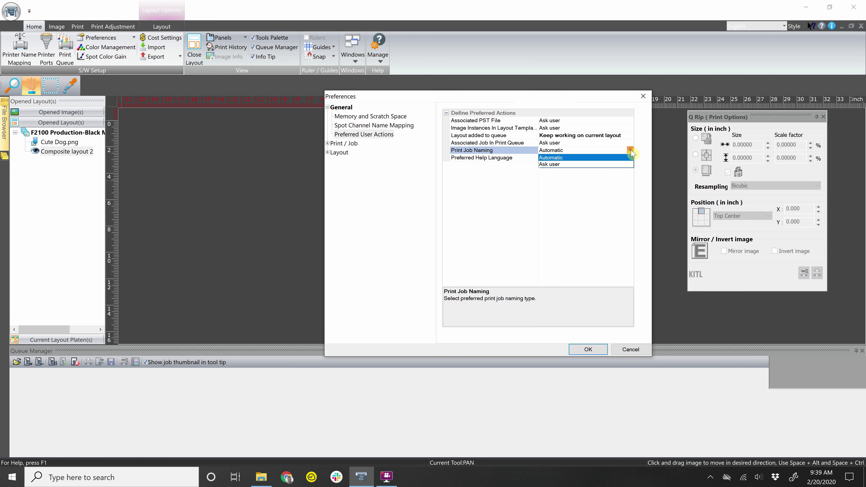
{"action": "key", "text": "Up"}
{"action": "left_click", "coordinate": [585, 158]}
{"action": "left_click", "coordinate": [575, 192]}
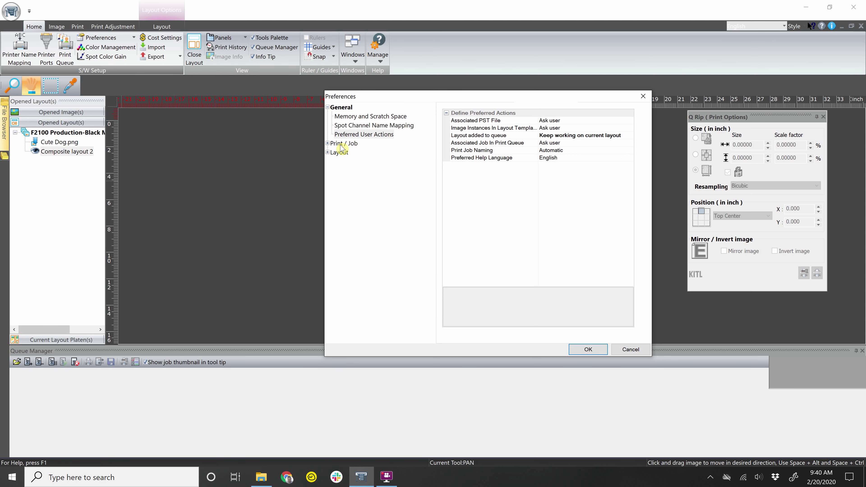
{"action": "left_click", "coordinate": [327, 143]}
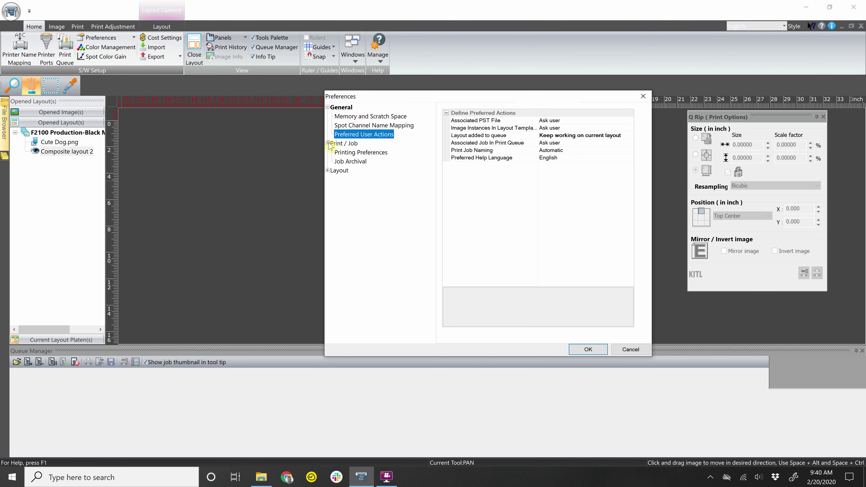
Step: Review Printing Preferences sizing and Inch unit, then show the Layout Options page
{"action": "left_click", "coordinate": [372, 153]}
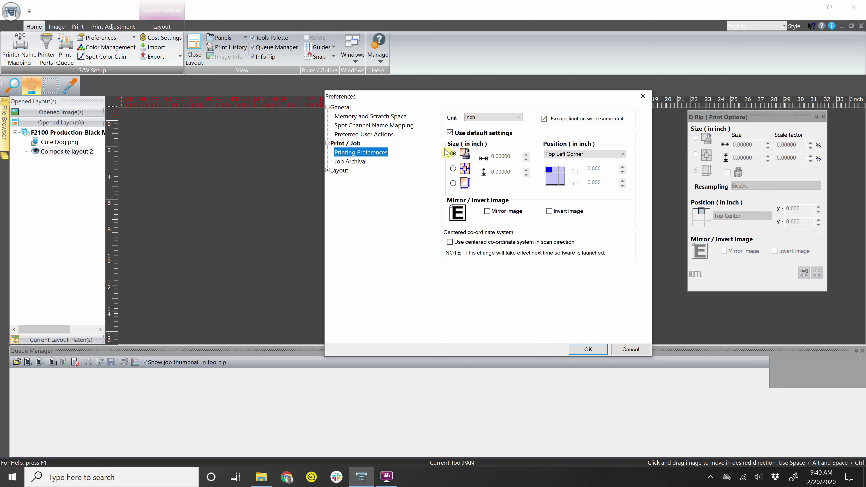
{"action": "left_click", "coordinate": [452, 184]}
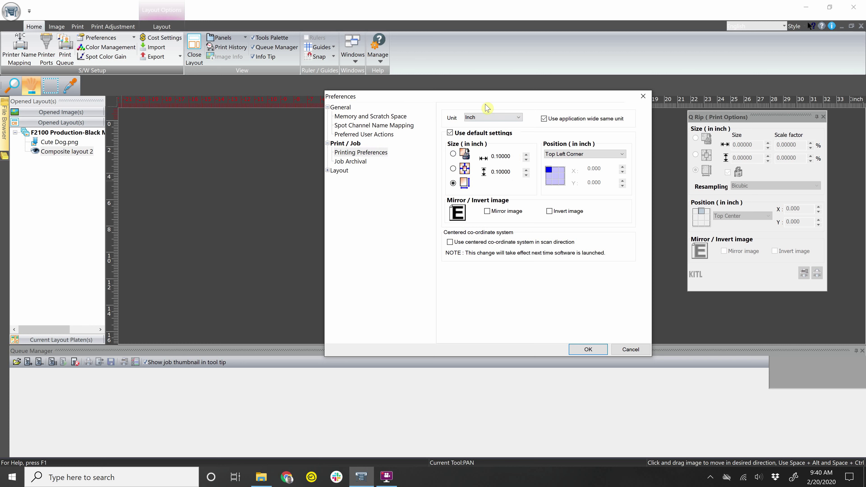
{"action": "left_click", "coordinate": [518, 118]}
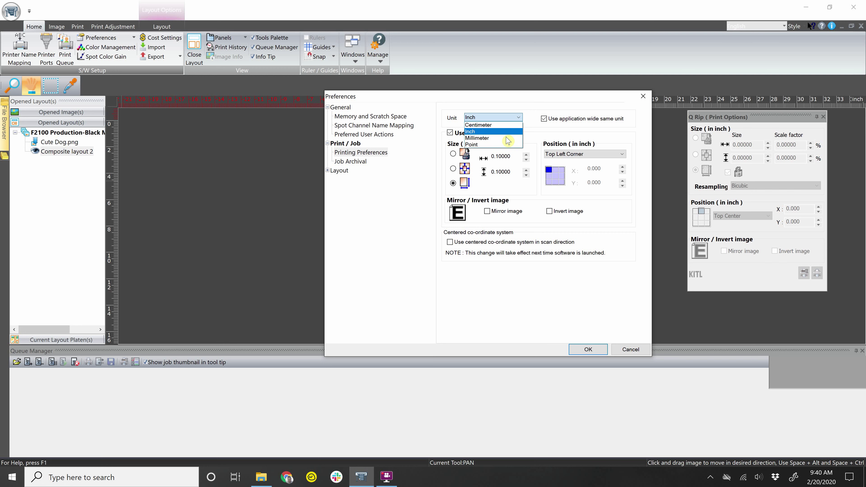
{"action": "left_click", "coordinate": [532, 101]}
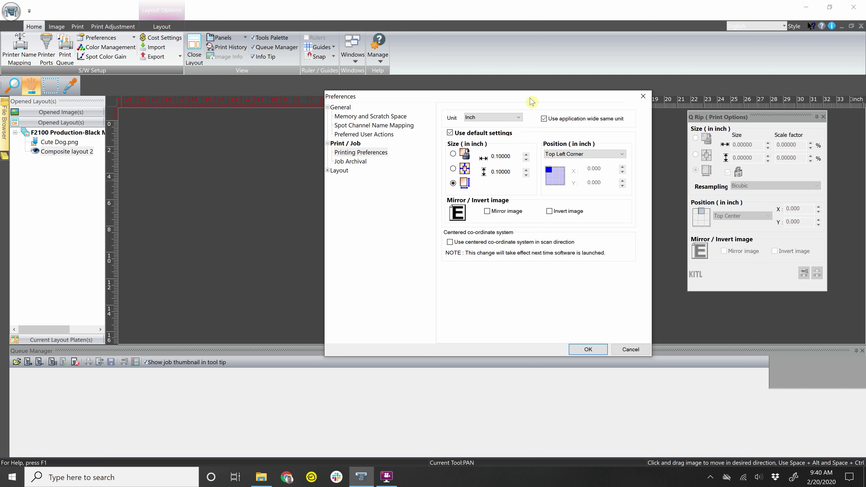
{"action": "left_click", "coordinate": [327, 170]}
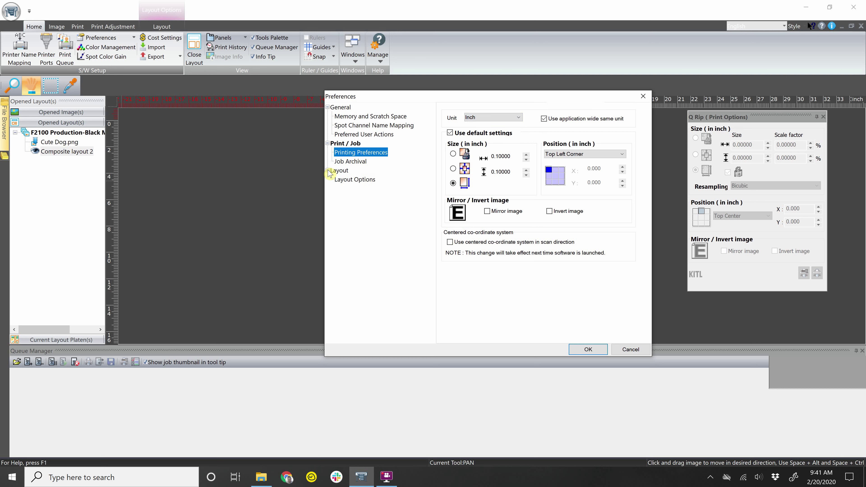
{"action": "left_click", "coordinate": [366, 184]}
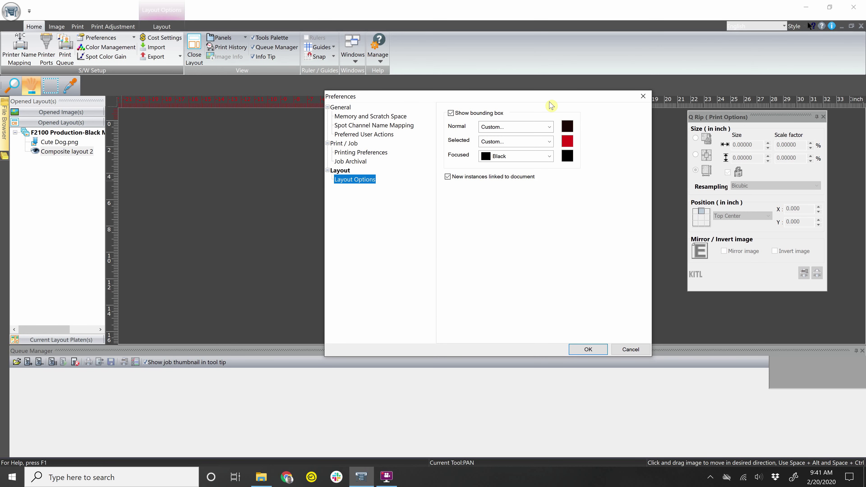
Step: Cancel the preferences and place Cute Dog.png onto the platen
{"action": "left_click", "coordinate": [631, 350]}
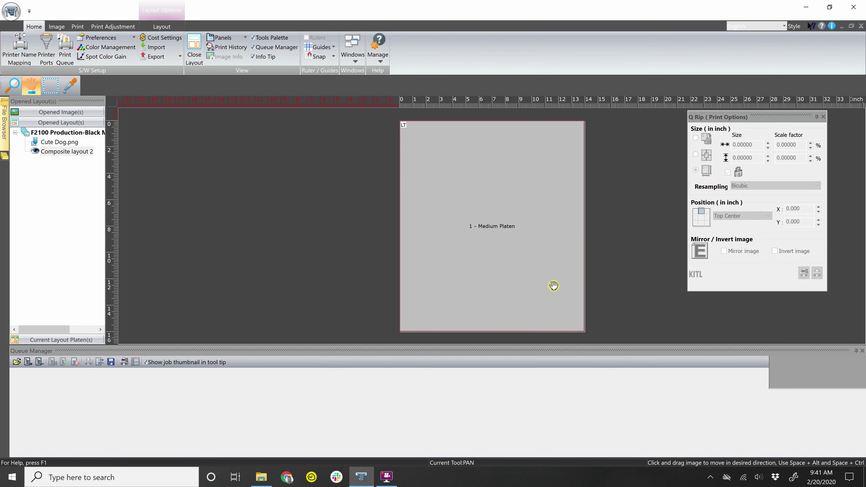
{"action": "left_click", "coordinate": [43, 113]}
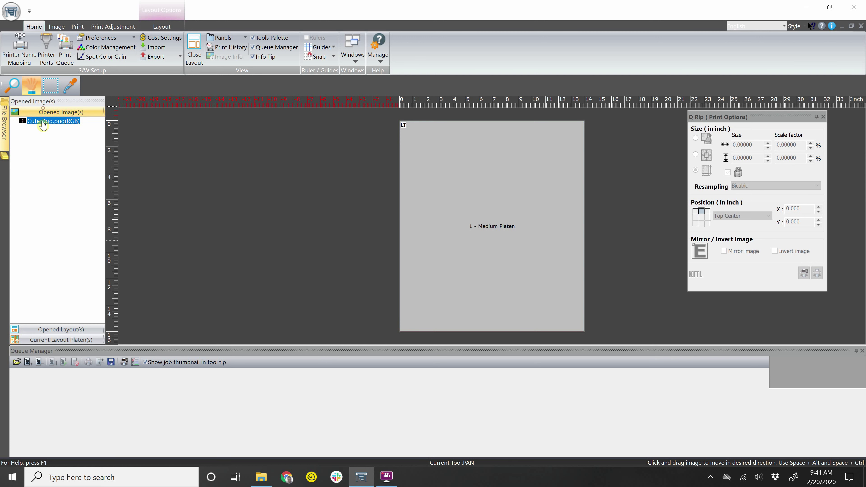
{"action": "double_click", "coordinate": [42, 123]}
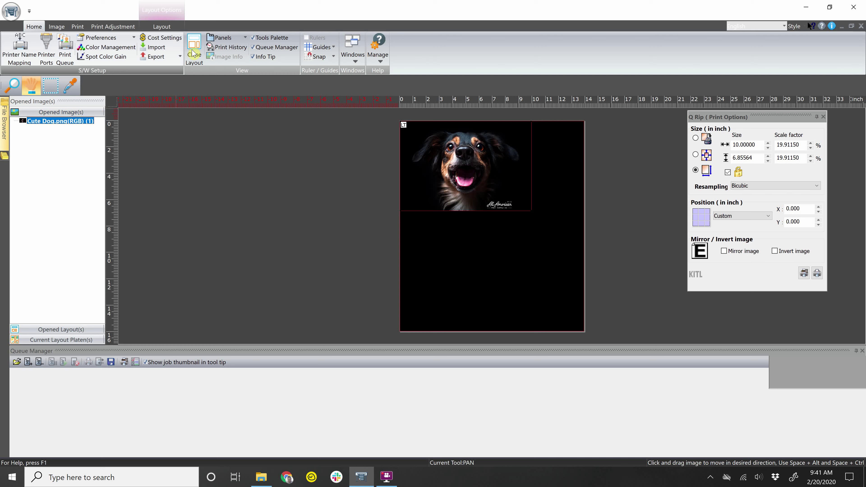
Step: Set bounding box colours to Light Red for selected and Black for focused, and confirm
{"action": "left_click", "coordinate": [98, 42]}
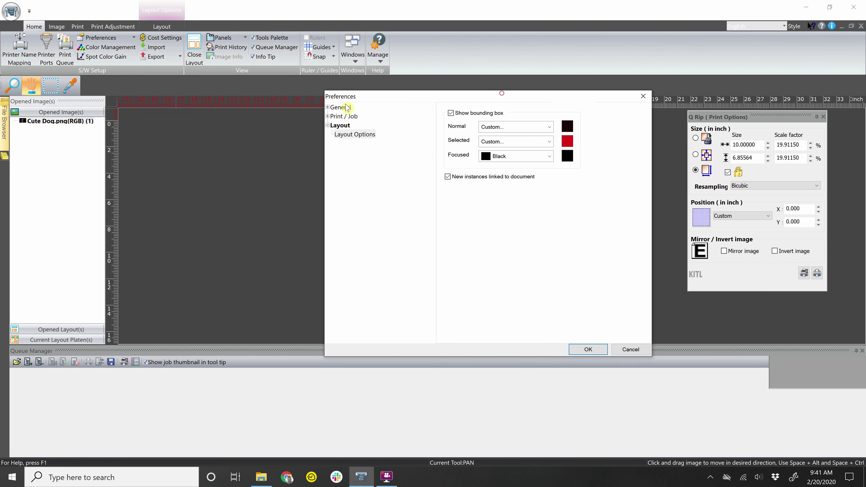
{"action": "left_click_drag", "start_coordinate": [502, 96], "coordinate": [220, 80]}
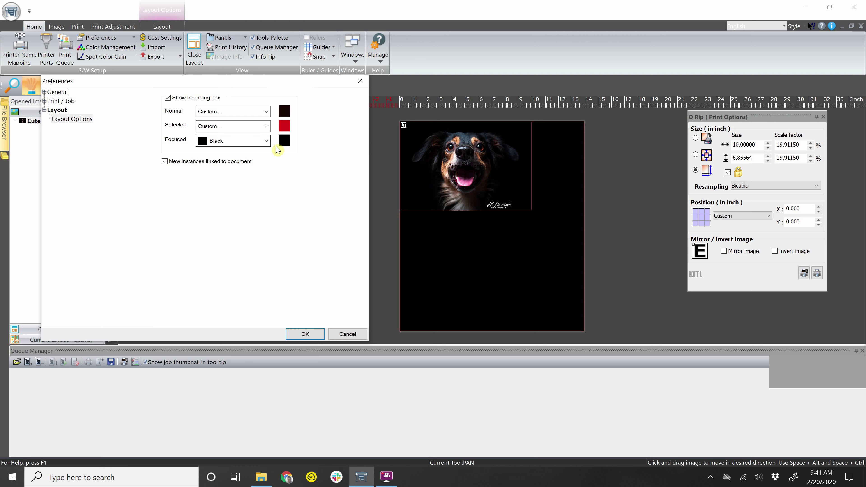
{"action": "left_click", "coordinate": [265, 125]}
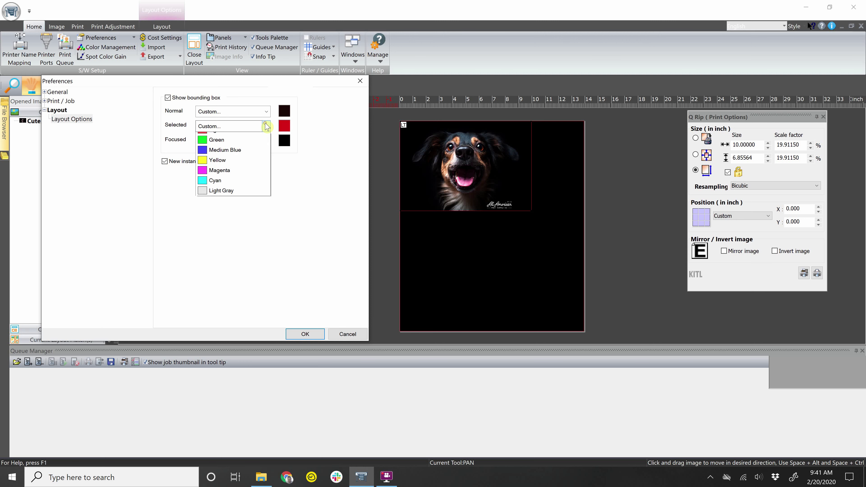
{"action": "left_click", "coordinate": [240, 178]}
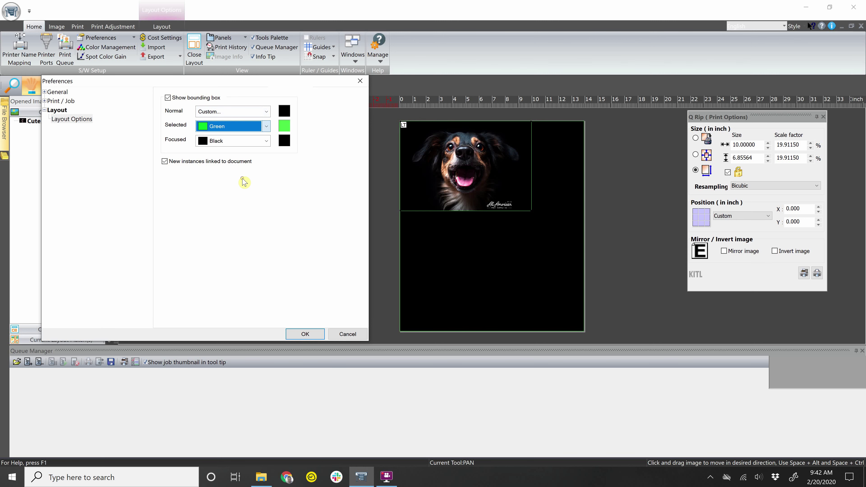
{"action": "left_click", "coordinate": [250, 129]}
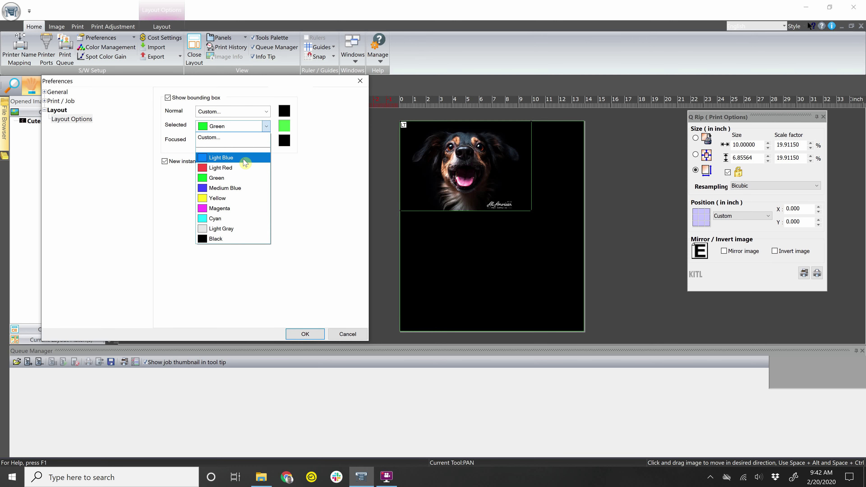
{"action": "left_click", "coordinate": [244, 172]}
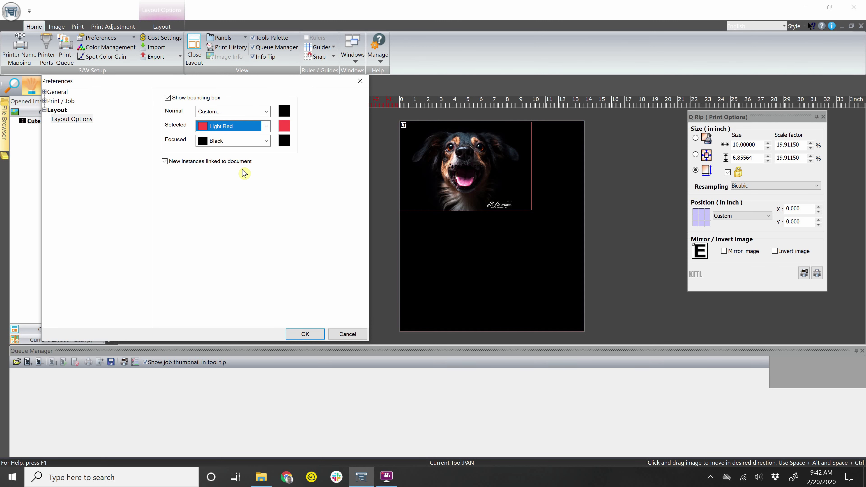
{"action": "left_click", "coordinate": [221, 141]}
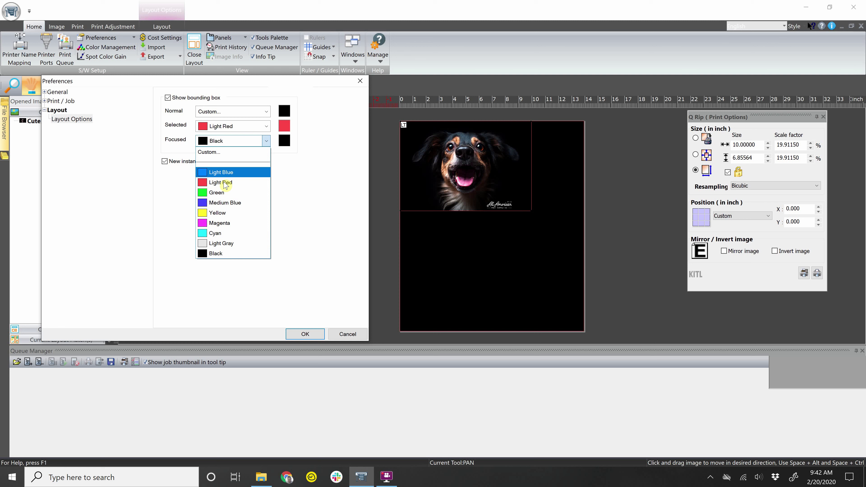
{"action": "left_click", "coordinate": [226, 193]}
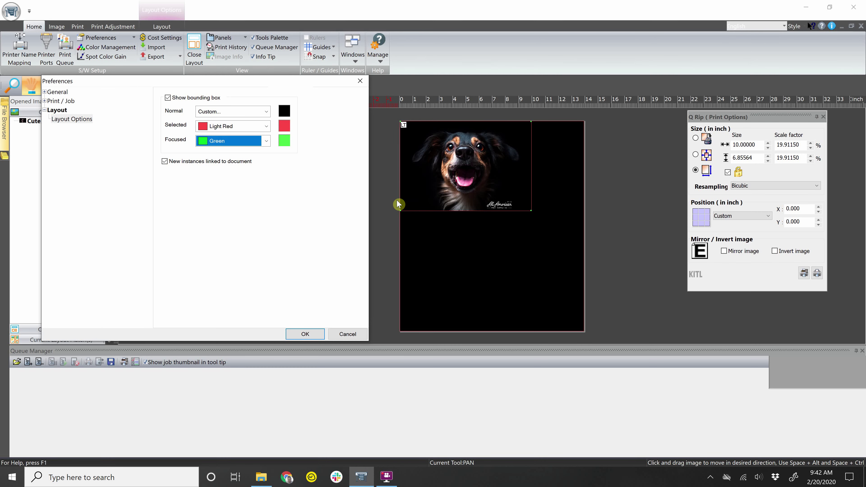
{"action": "left_click", "coordinate": [266, 141]}
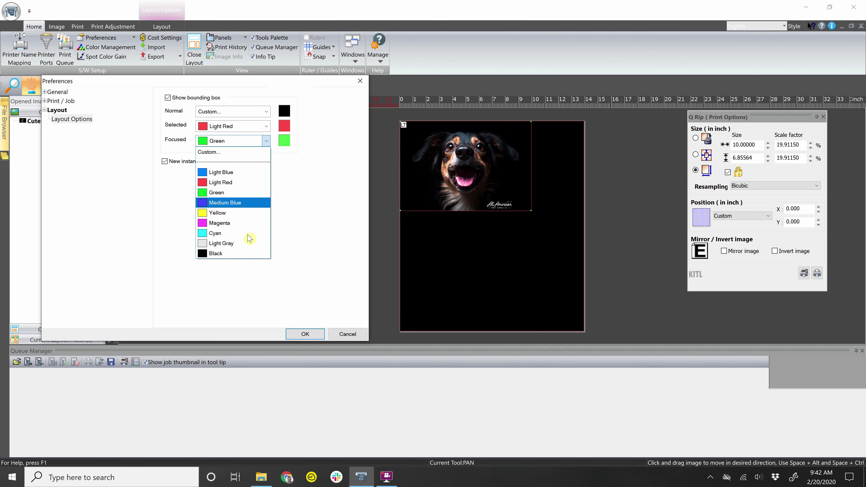
{"action": "left_click", "coordinate": [253, 254]}
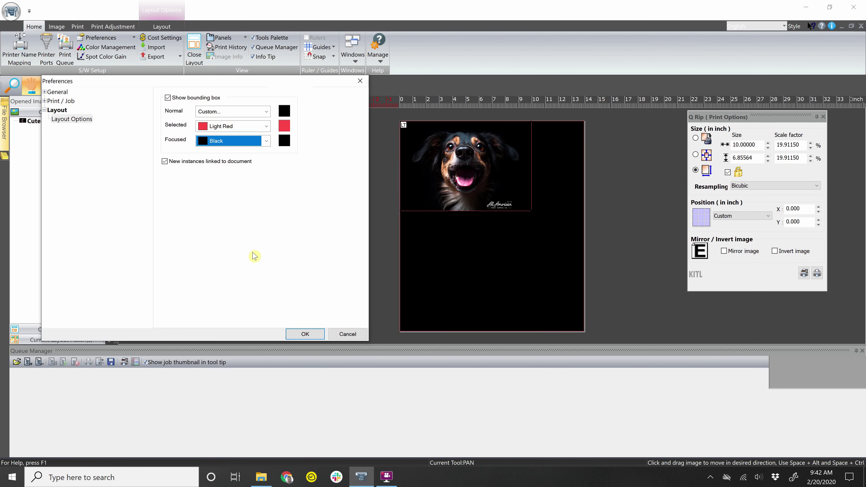
{"action": "left_click", "coordinate": [300, 332]}
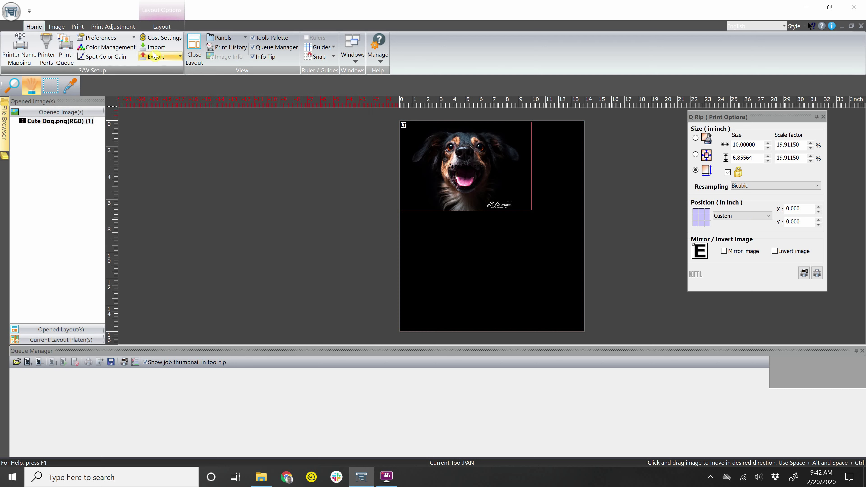
{"action": "left_click", "coordinate": [163, 41]}
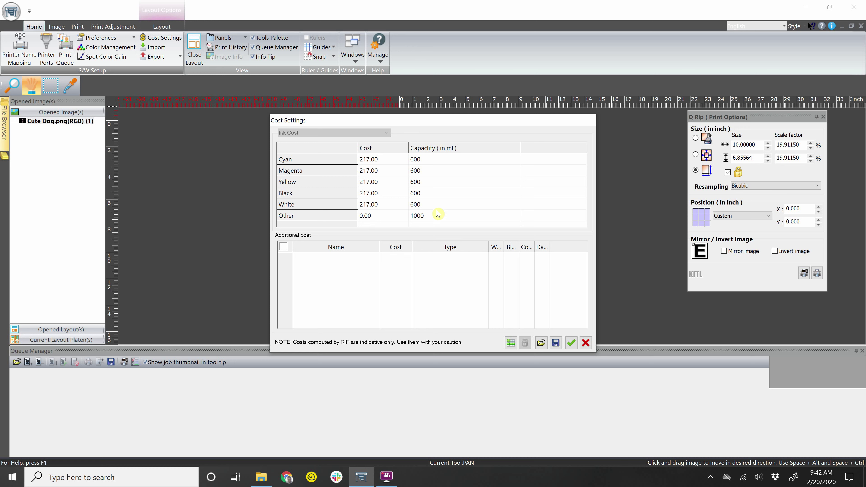
{"action": "left_click", "coordinate": [511, 344]}
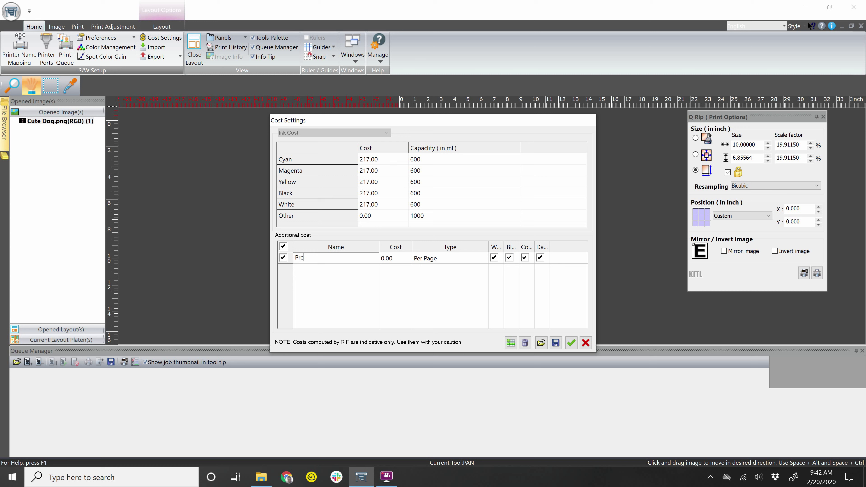
{"action": "type", "text": "Pretreat"}
{"action": "key", "text": "Tab"}
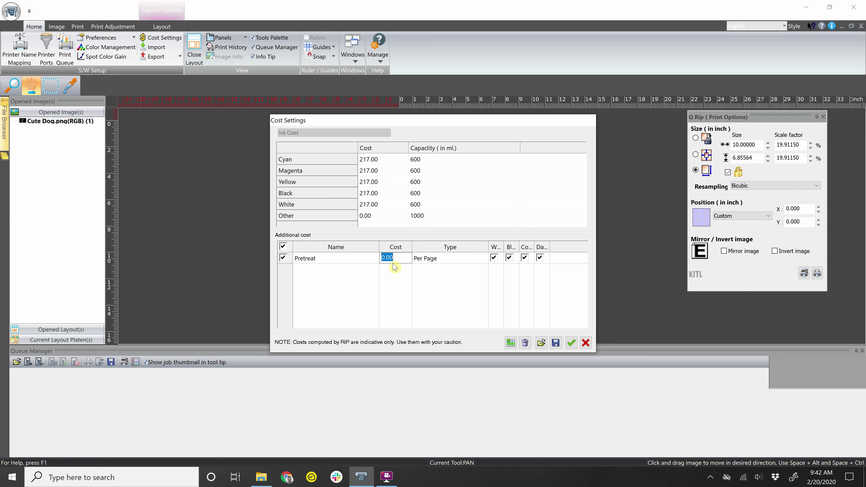
{"action": "type", "text": "0"}
{"action": "key", "text": "Tab"}
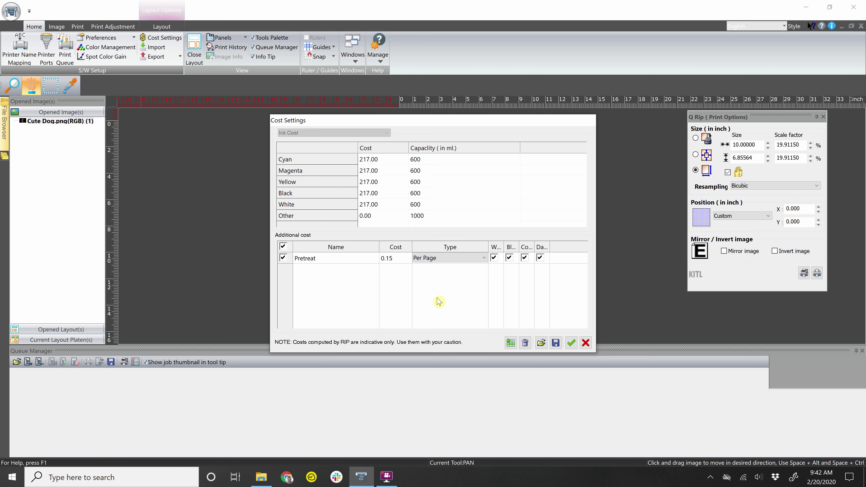
{"action": "left_click", "coordinate": [469, 259]}
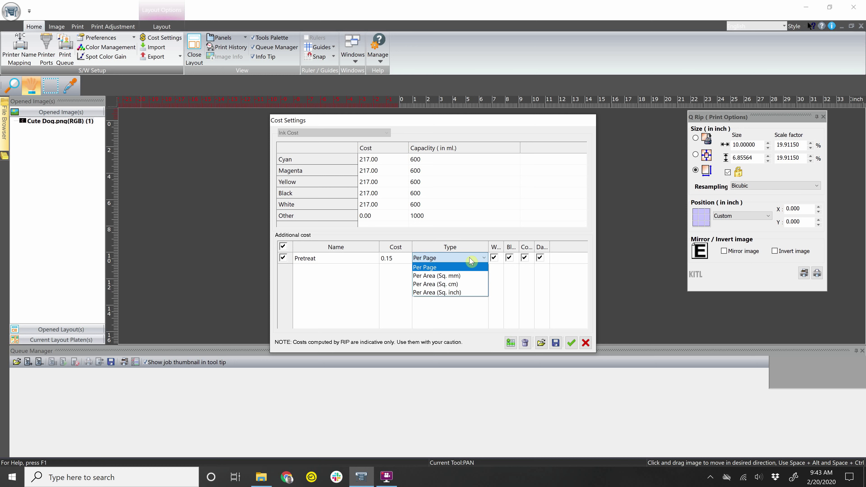
{"action": "left_click", "coordinate": [471, 259]}
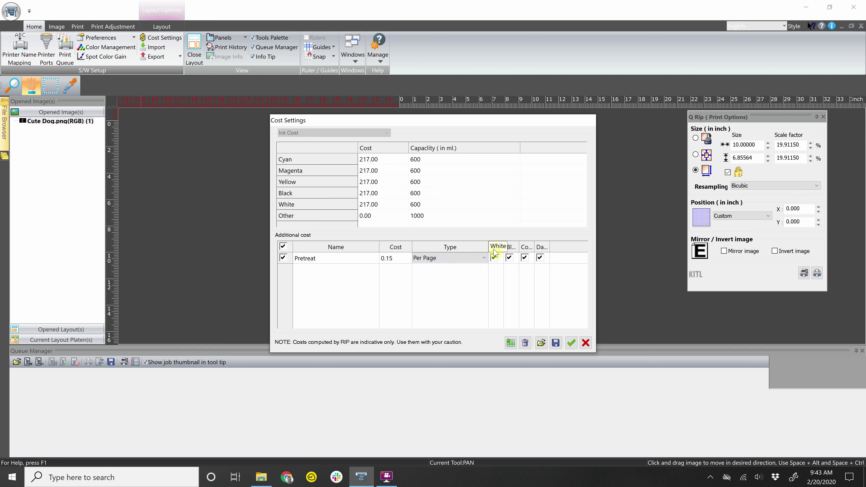
{"action": "left_click", "coordinate": [495, 257]}
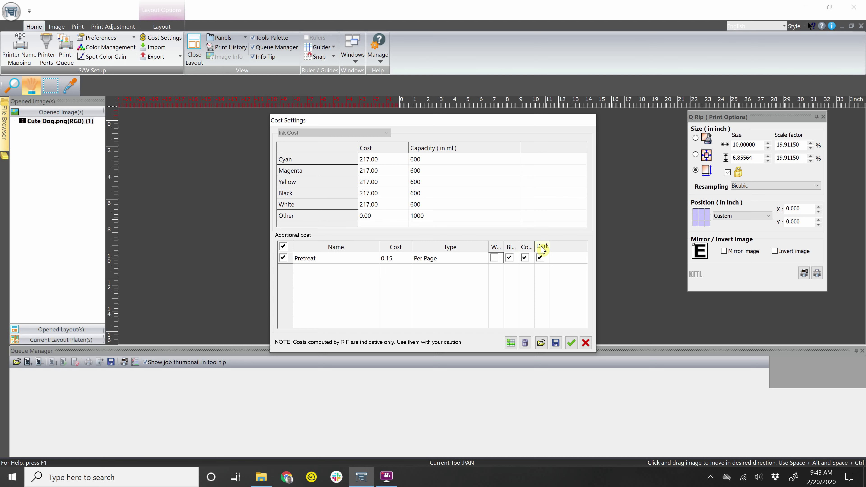
{"action": "left_click", "coordinate": [525, 342]}
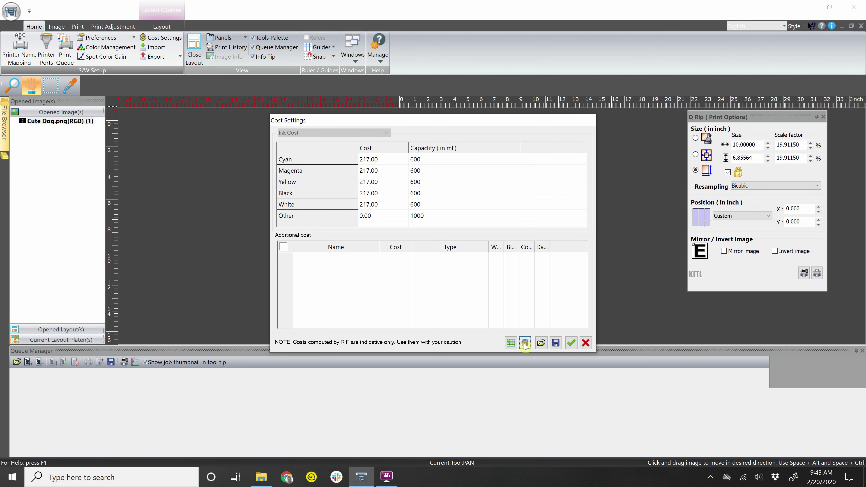
{"action": "left_click", "coordinate": [585, 343]}
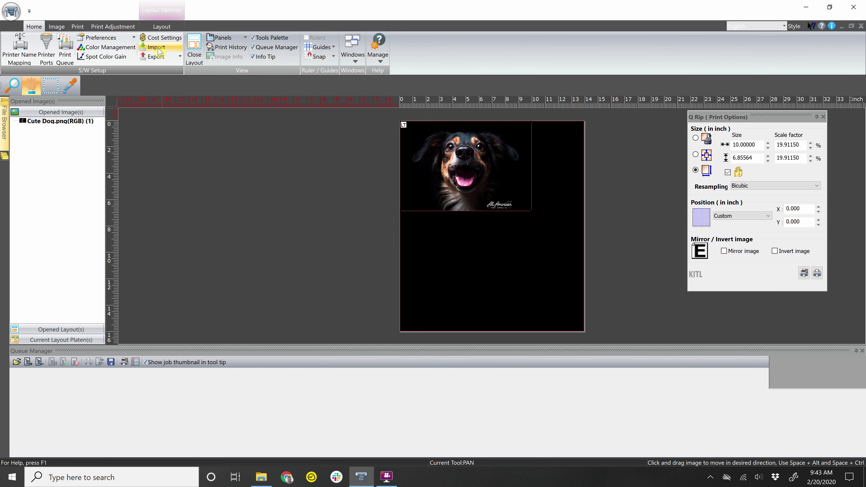
{"action": "left_click", "coordinate": [156, 48]}
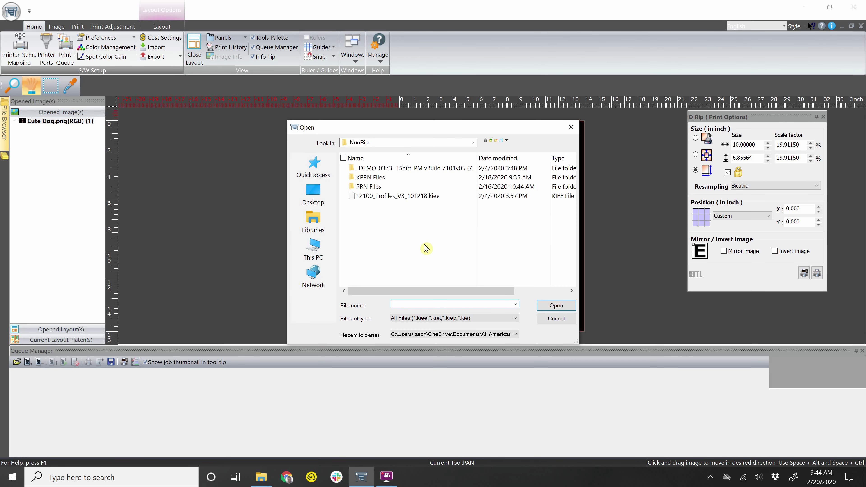
{"action": "left_click", "coordinate": [553, 318]}
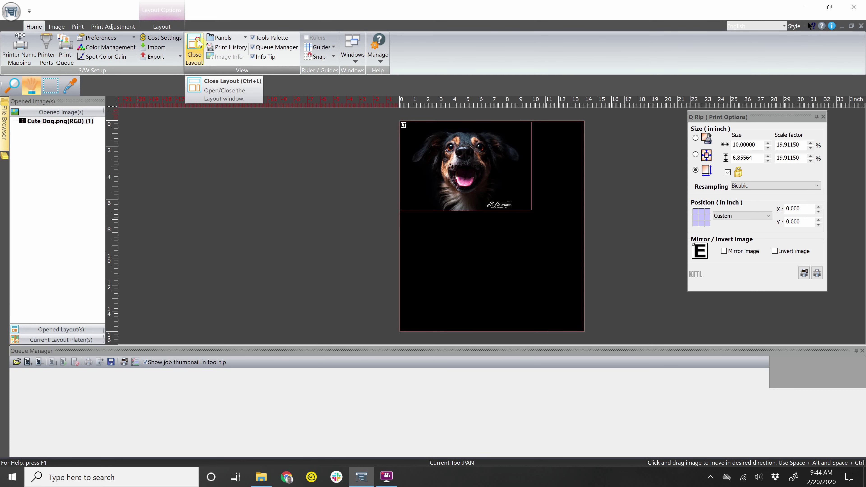
{"action": "left_click", "coordinate": [197, 48]}
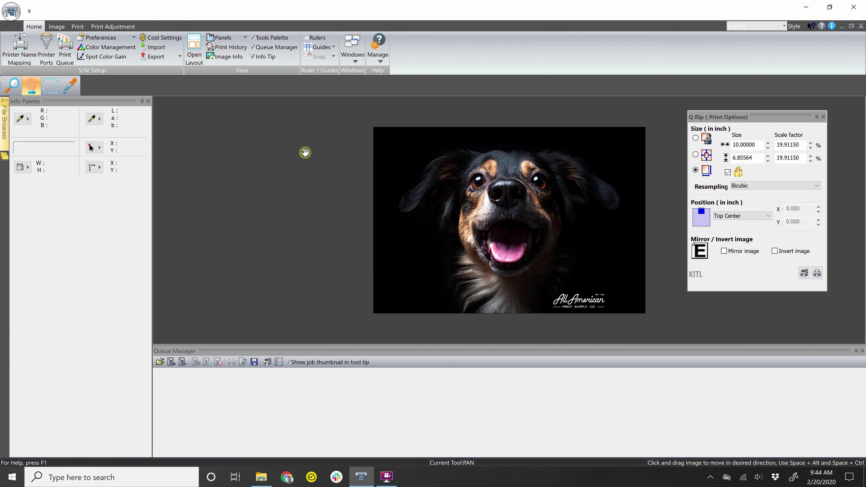
{"action": "left_click", "coordinate": [193, 57]}
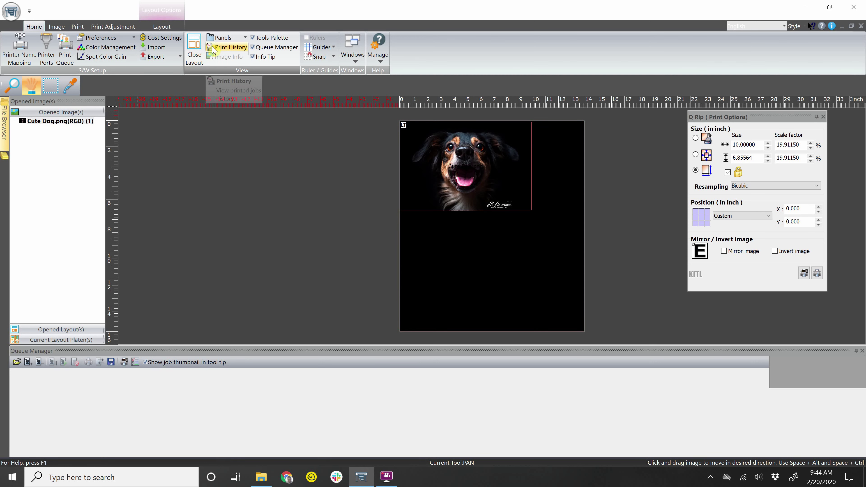
{"action": "left_click", "coordinate": [198, 50]}
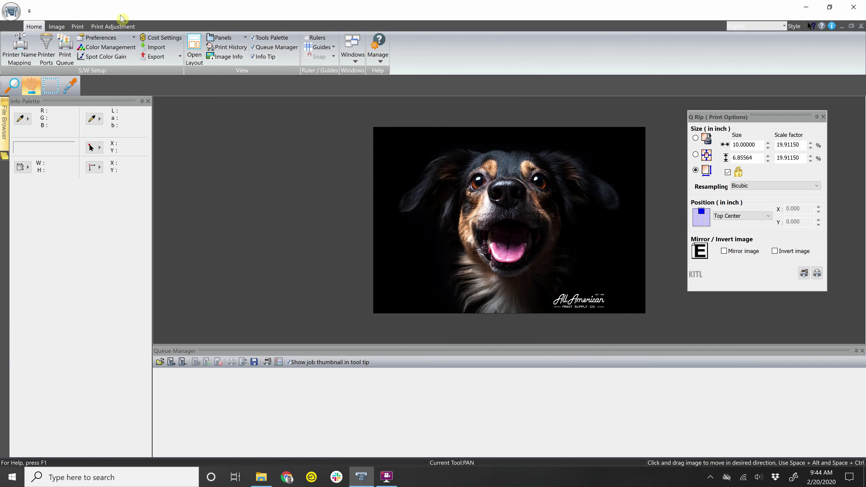
{"action": "left_click", "coordinate": [197, 47]}
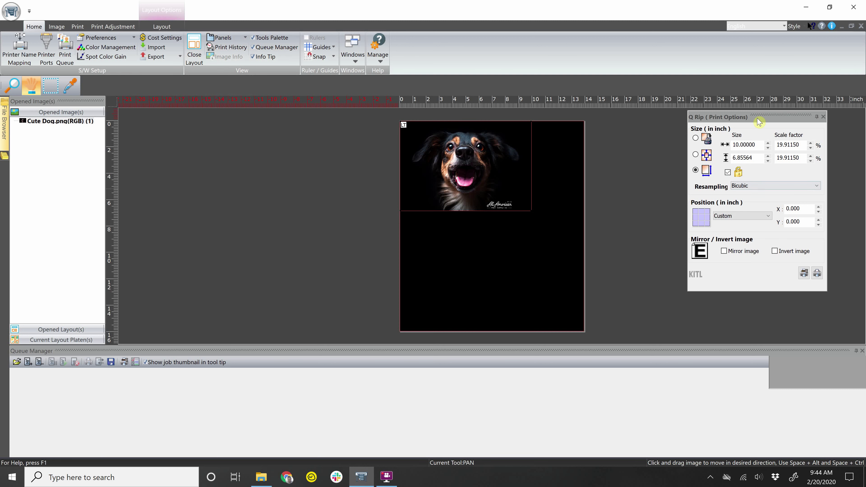
{"action": "left_click", "coordinate": [234, 39]}
{"action": "left_click", "coordinate": [234, 47]}
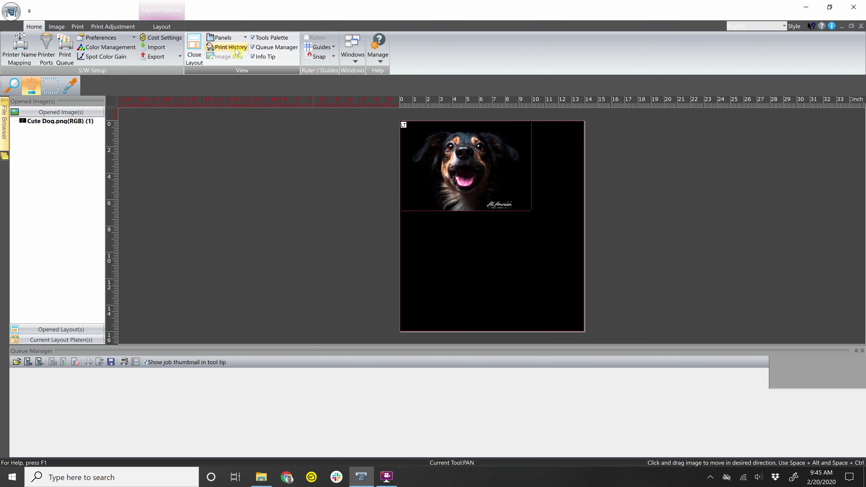
{"action": "left_click", "coordinate": [230, 37]}
{"action": "left_click", "coordinate": [234, 47]}
{"action": "left_click", "coordinate": [225, 38]}
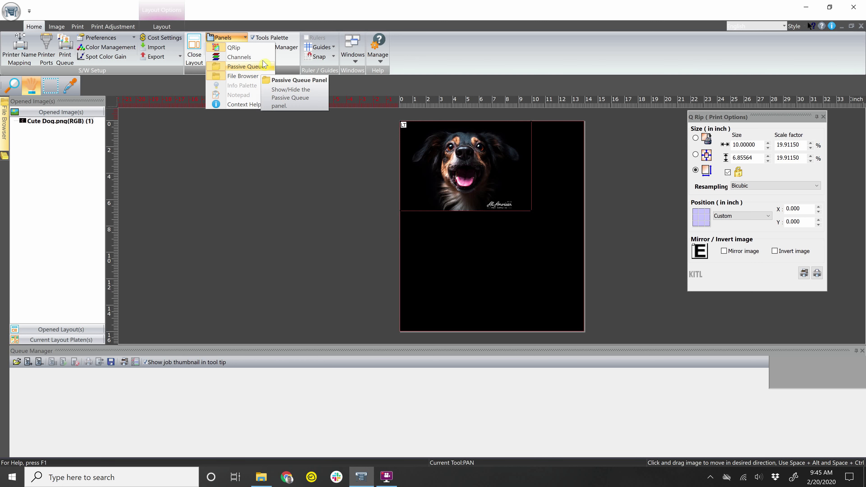
{"action": "left_click", "coordinate": [260, 181]}
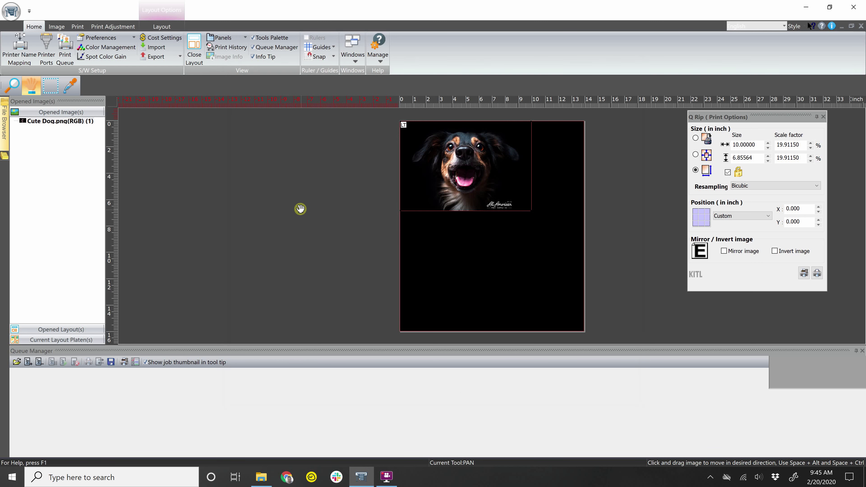
Step: Open the Printed Jobs History, keeping 10 entries per page
{"action": "left_click", "coordinate": [226, 47]}
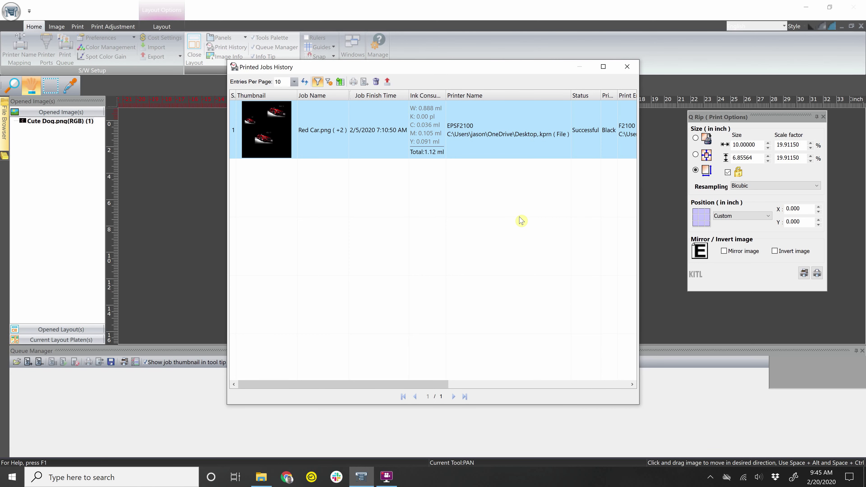
{"action": "left_click", "coordinate": [294, 82]}
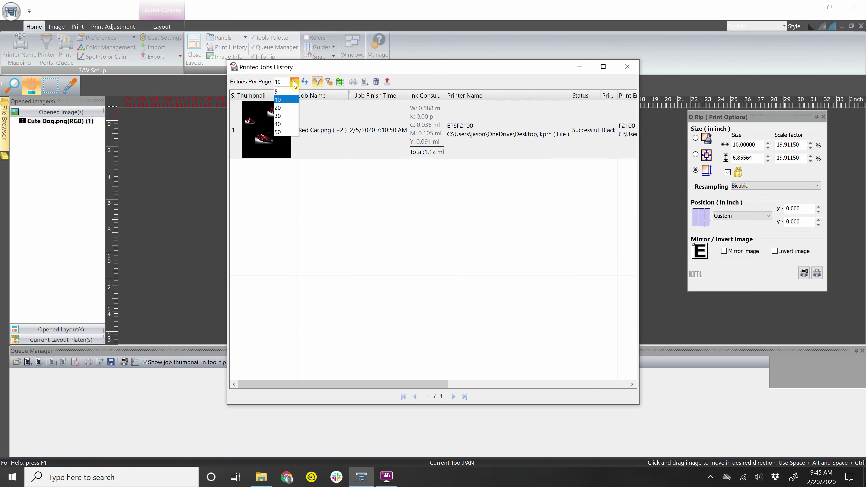
{"action": "left_click", "coordinate": [294, 83]}
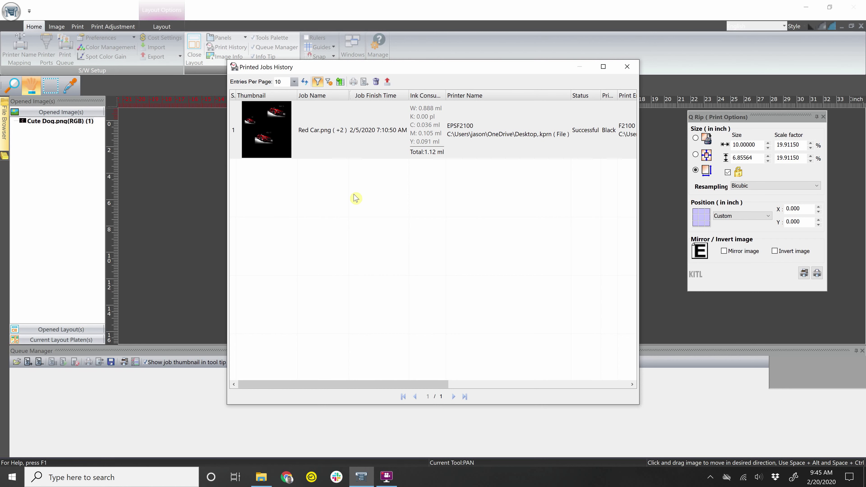
Step: Add the Job Cost column, widen the history window and fit the column to its contents
{"action": "left_click", "coordinate": [340, 85]}
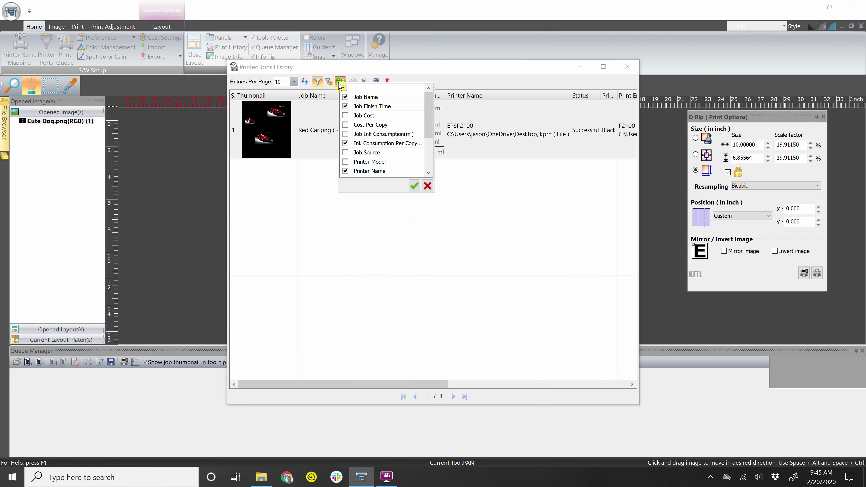
{"action": "left_click", "coordinate": [345, 116]}
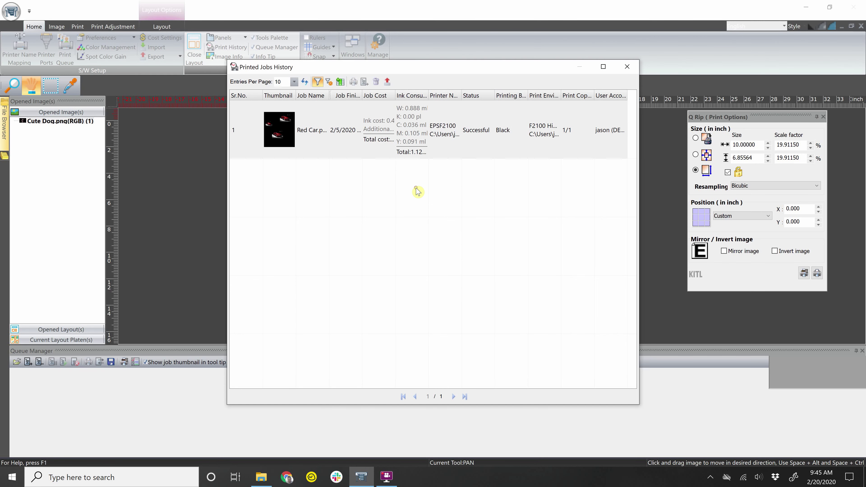
{"action": "left_click", "coordinate": [415, 186]}
{"action": "left_click_drag", "start_coordinate": [641, 155], "coordinate": [845, 170]}
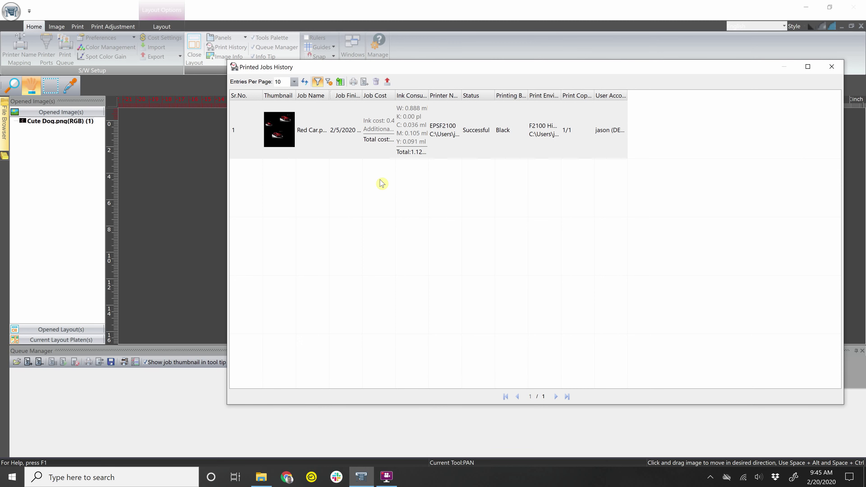
{"action": "double_click", "coordinate": [394, 96]}
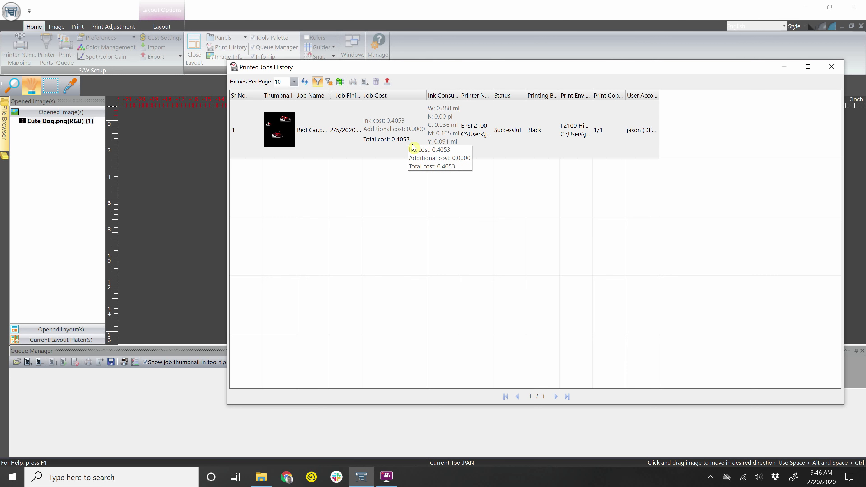
{"action": "left_click", "coordinate": [328, 82]}
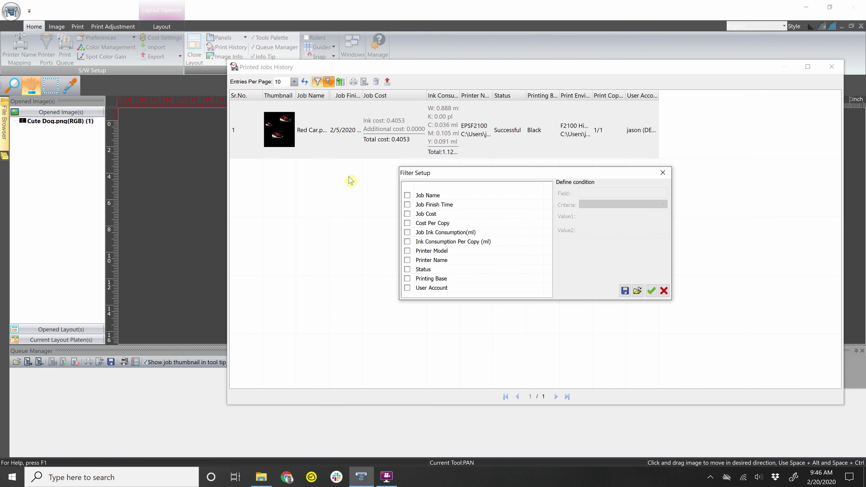
{"action": "left_click", "coordinate": [407, 214]}
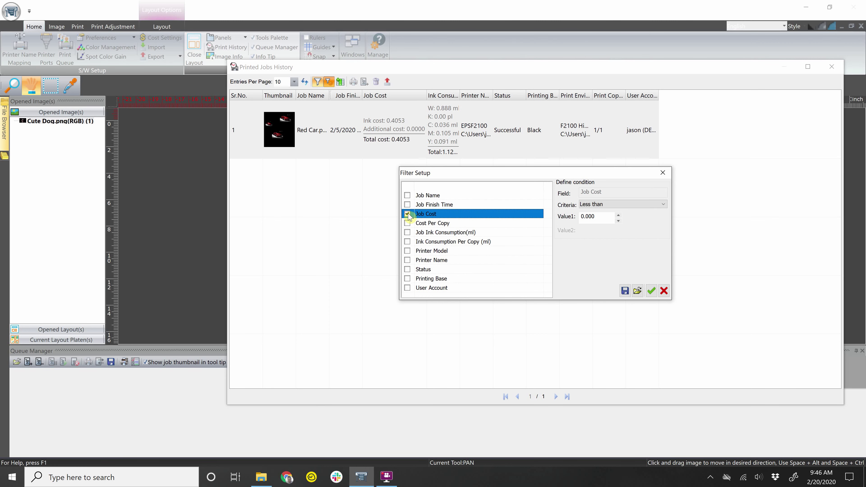
{"action": "left_click", "coordinate": [615, 206]}
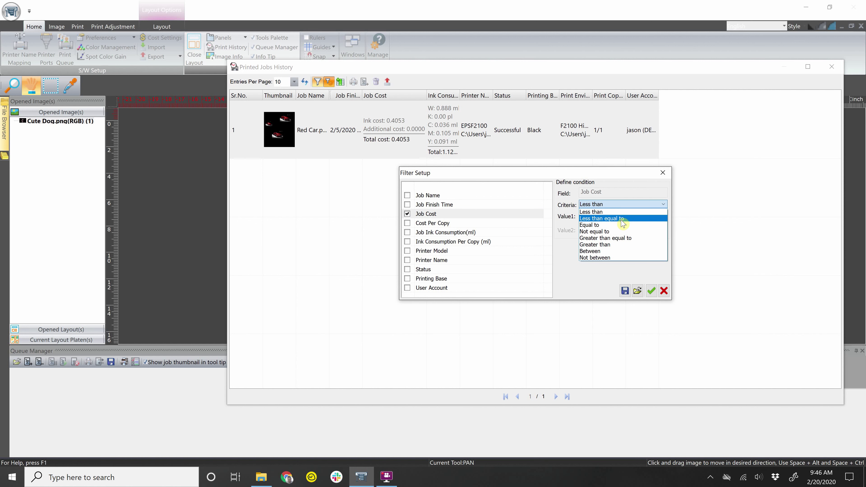
{"action": "left_click", "coordinate": [409, 213]}
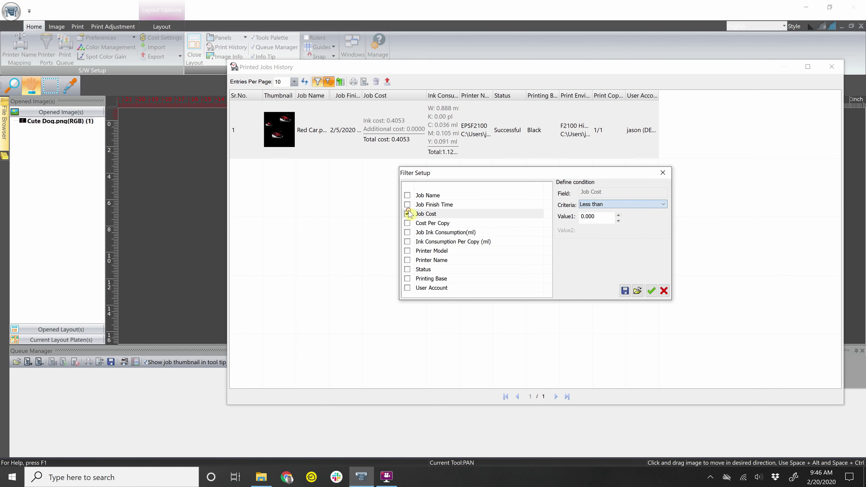
{"action": "left_click", "coordinate": [408, 214]}
{"action": "left_click", "coordinate": [408, 197]}
{"action": "left_click", "coordinate": [407, 196]}
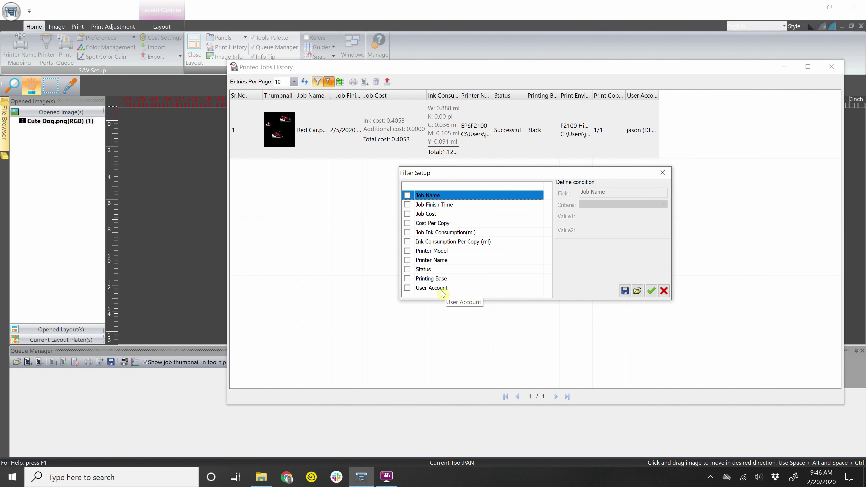
{"action": "left_click", "coordinate": [651, 290]}
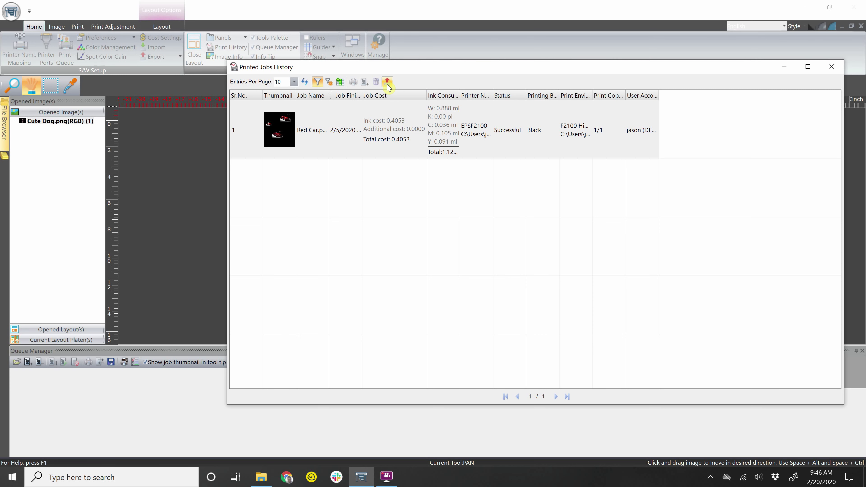
Step: Close the Printed Jobs History and toggle the Tools Palette off and back on
{"action": "left_click", "coordinate": [832, 66]}
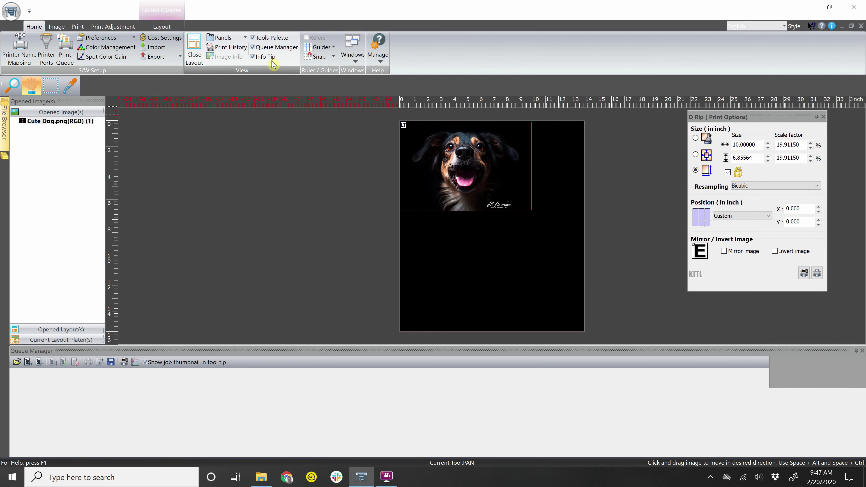
{"action": "left_click", "coordinate": [266, 37]}
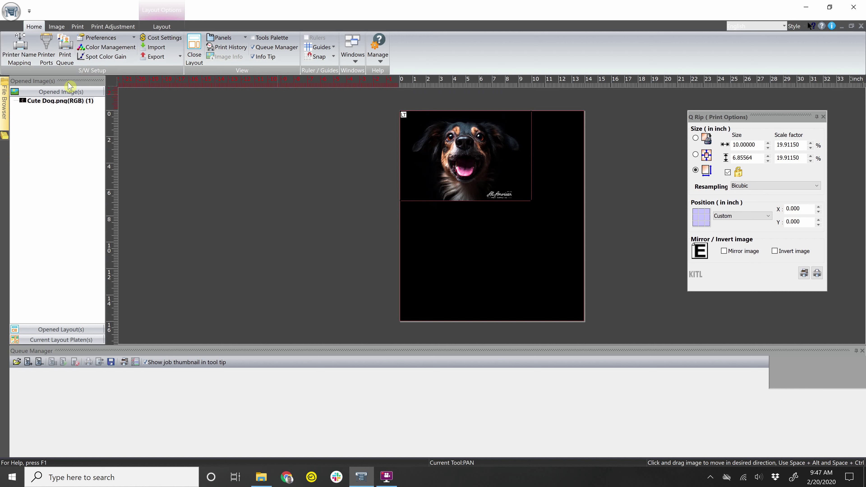
{"action": "left_click", "coordinate": [253, 37]}
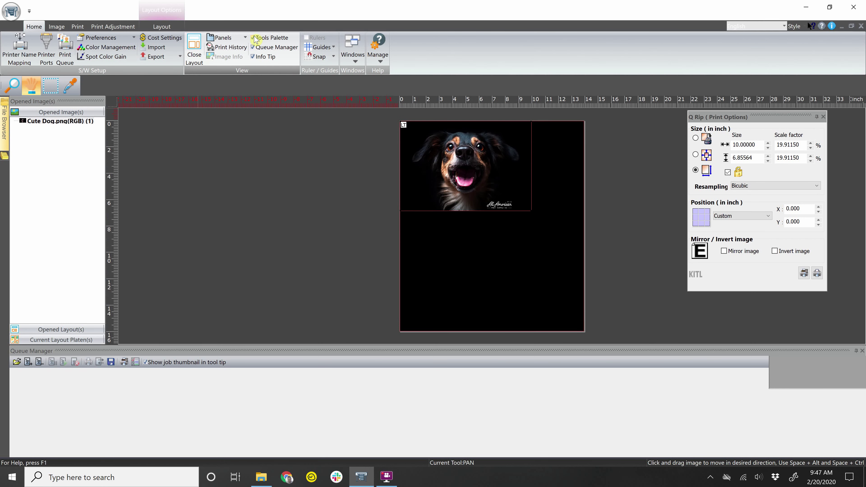
Step: Toggle the Queue Manager off and on, then open and dismiss the Guides options
{"action": "left_click", "coordinate": [259, 47]}
{"action": "left_click", "coordinate": [259, 47]}
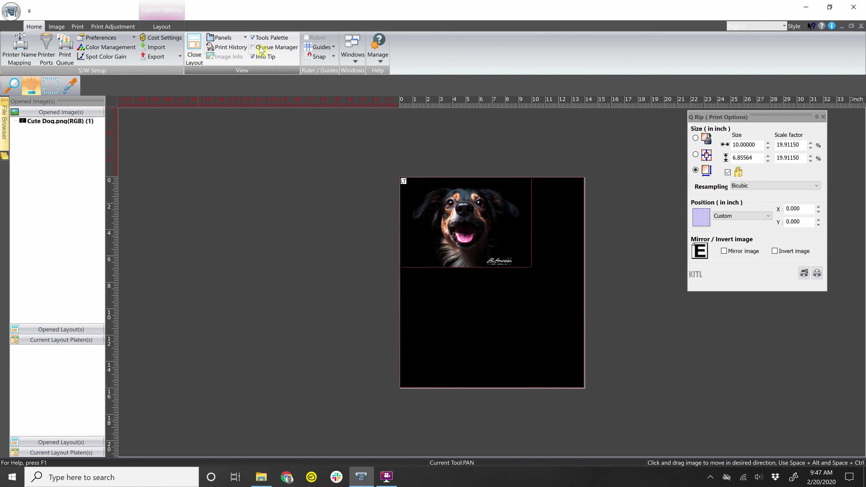
{"action": "left_click", "coordinate": [319, 47]}
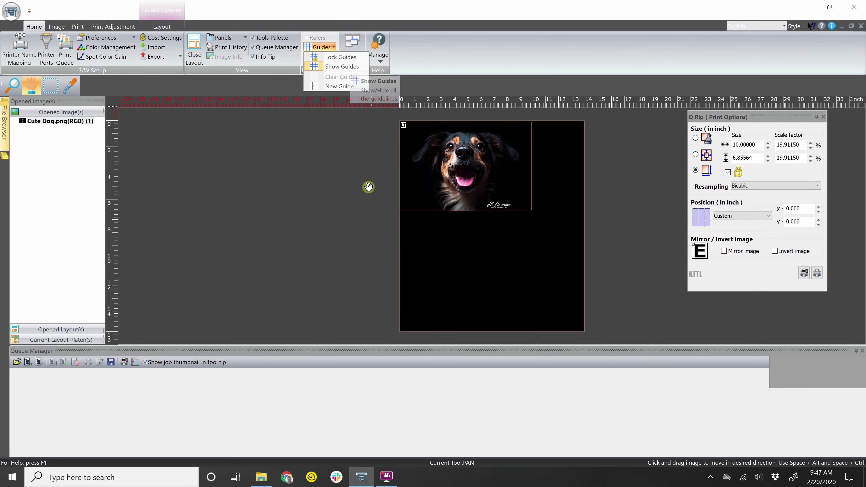
{"action": "left_click", "coordinate": [512, 162]}
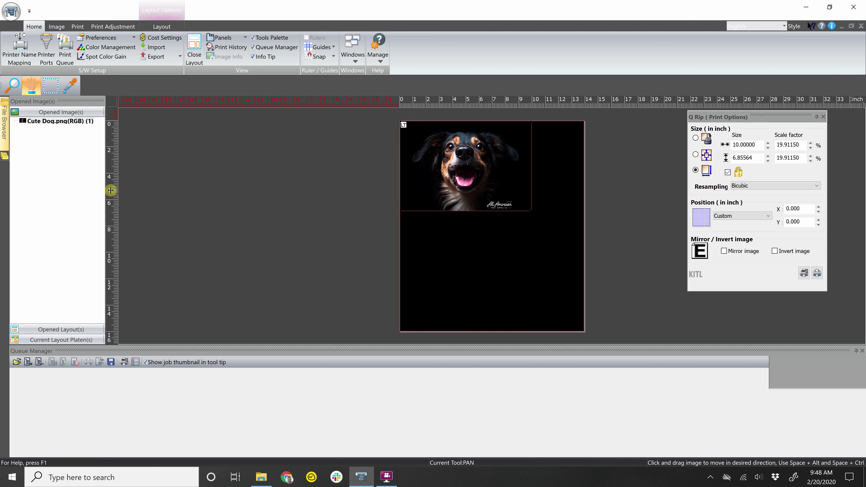
Step: Add a vertical guide near 9.5 in and set the dog image width to 3.5 in
{"action": "left_click_drag", "start_coordinate": [110, 190], "coordinate": [524, 170]}
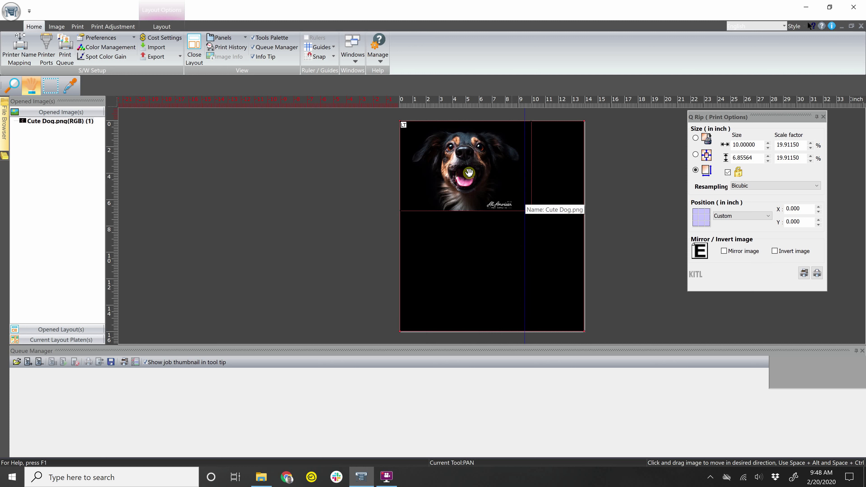
{"action": "double_click", "coordinate": [747, 144]}
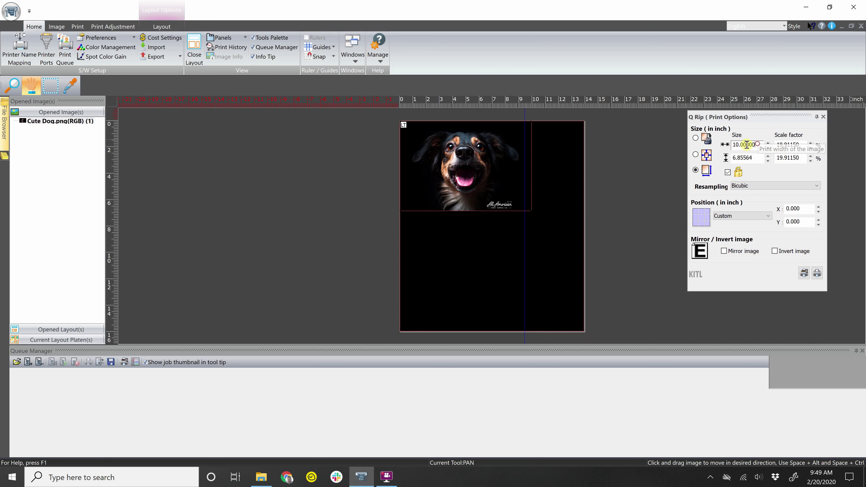
{"action": "type", "text": "3.5"}
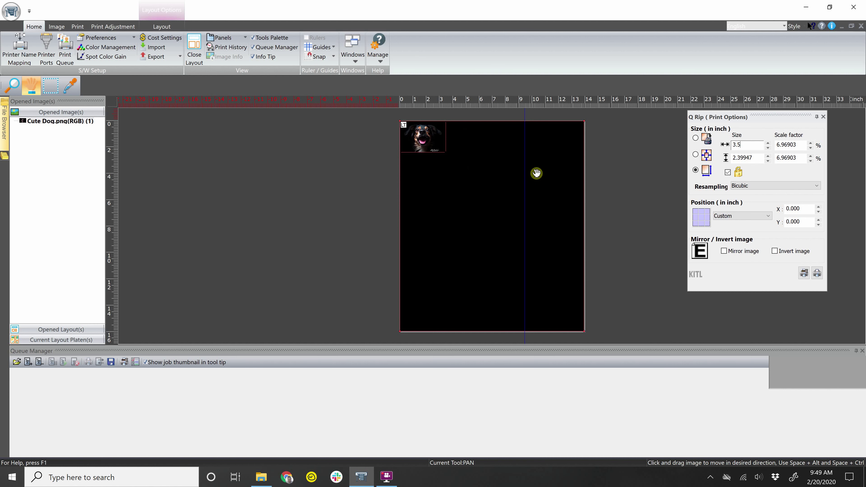
Step: Set the dog image's X position to 9.5 and drag it to the platen's top right
{"action": "left_click", "coordinate": [819, 206]}
{"action": "left_click", "coordinate": [819, 206]}
{"action": "left_click", "coordinate": [819, 206]}
{"action": "left_click", "coordinate": [819, 207]}
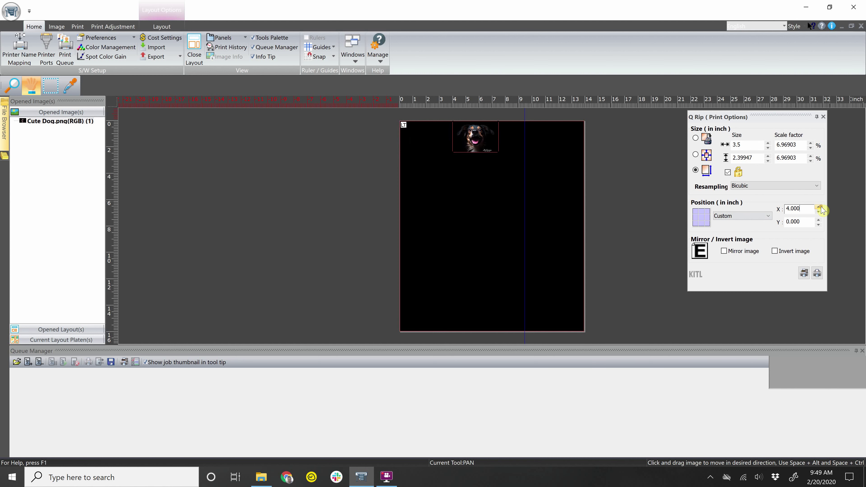
{"action": "left_click", "coordinate": [819, 207]}
{"action": "left_click", "coordinate": [819, 206]}
{"action": "left_click", "coordinate": [819, 207]}
{"action": "left_click", "coordinate": [819, 207]}
{"action": "left_click", "coordinate": [819, 207]}
{"action": "left_click", "coordinate": [819, 207]}
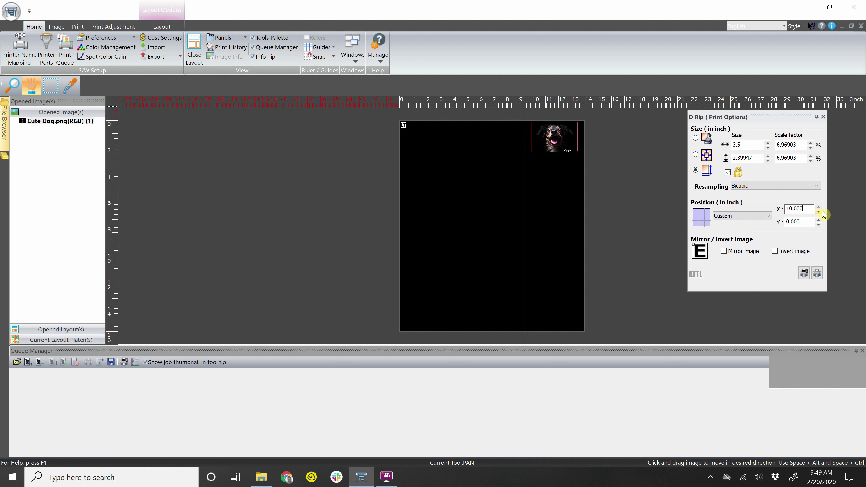
{"action": "left_click", "coordinate": [819, 212]}
{"action": "left_click", "coordinate": [819, 207]}
{"action": "type", "text": "9.5"}
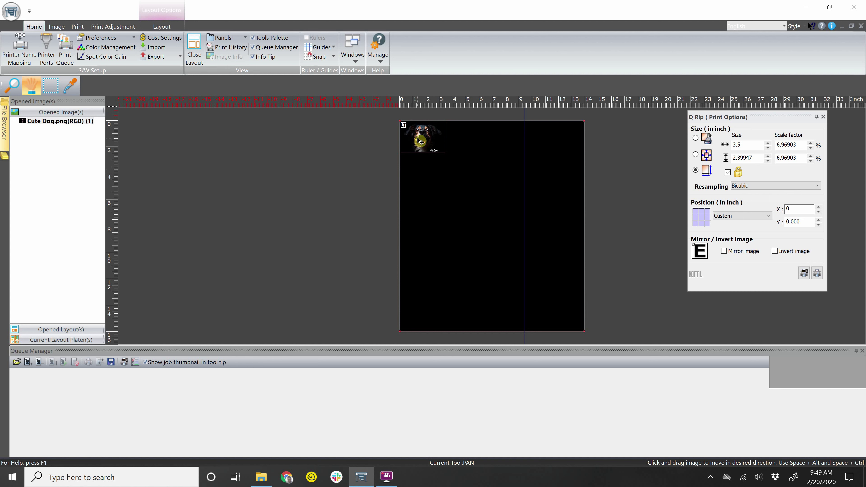
{"action": "left_click_drag", "start_coordinate": [421, 141], "coordinate": [550, 156]}
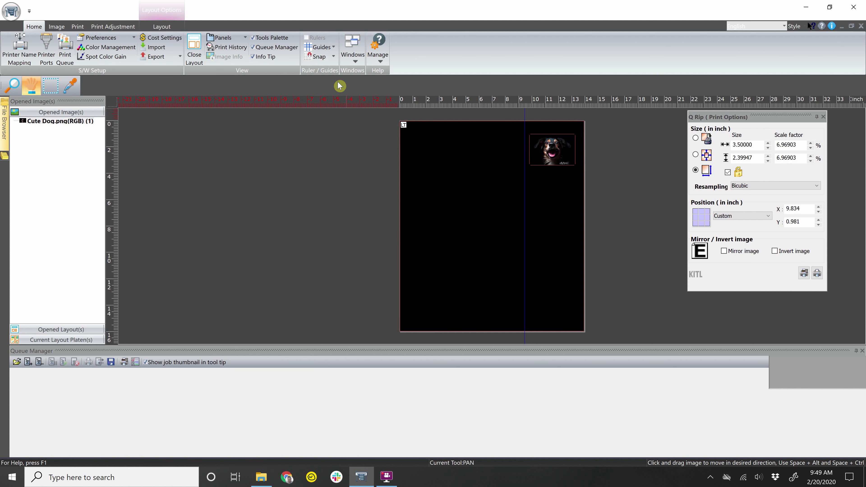
Step: Turn on snapping and snap the dog image against the guide at the platen's top edge
{"action": "left_click", "coordinate": [327, 57]}
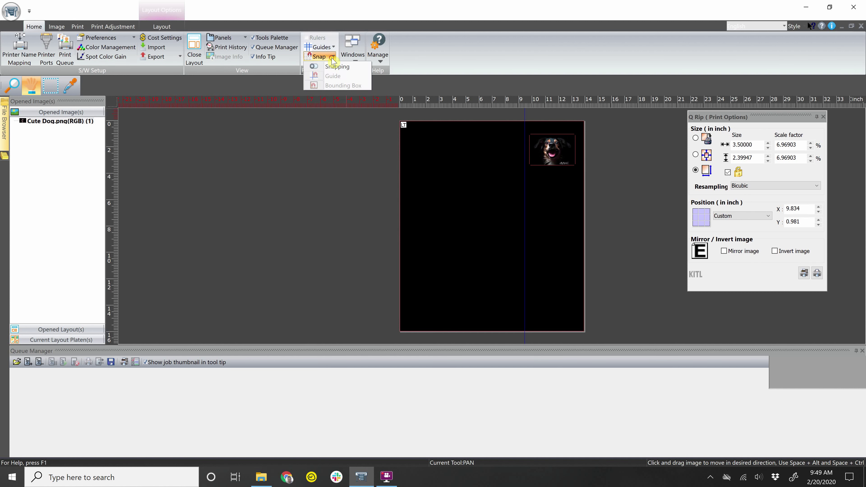
{"action": "left_click", "coordinate": [317, 68]}
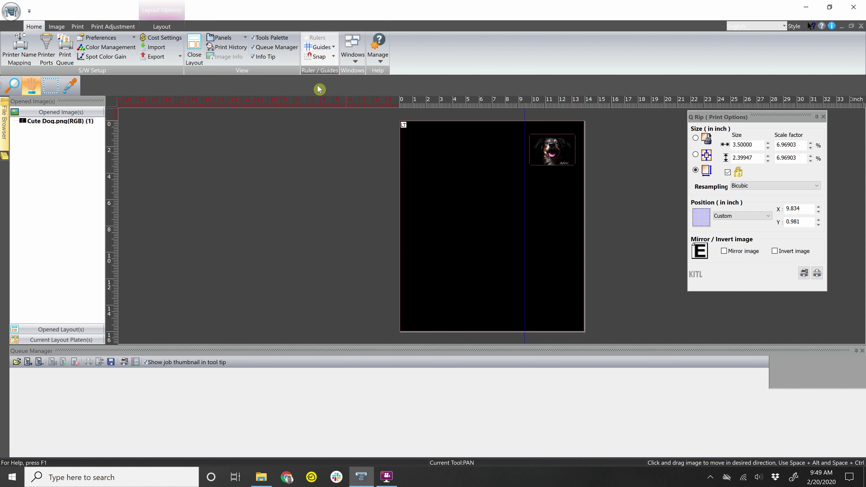
{"action": "left_click_drag", "start_coordinate": [557, 156], "coordinate": [554, 143]}
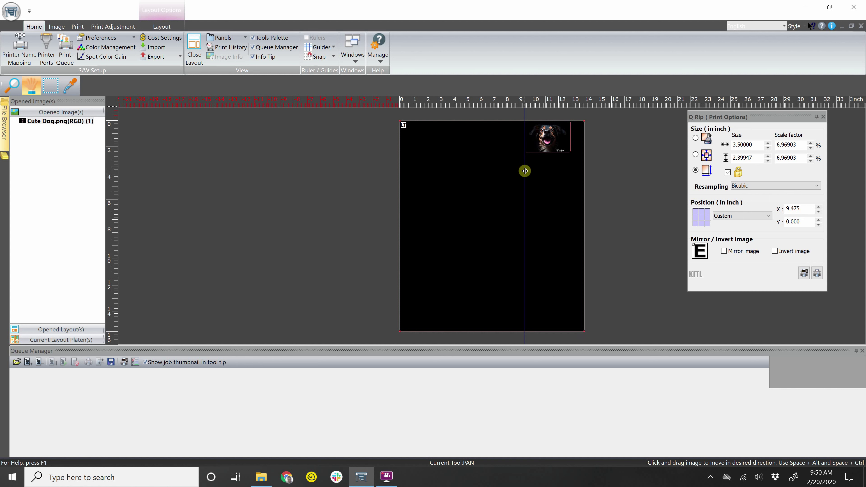
Step: Drag the vertical guide off the platen, then add and delete a horizontal guide
{"action": "left_click_drag", "start_coordinate": [524, 171], "coordinate": [76, 171]}
{"action": "left_click_drag", "start_coordinate": [507, 102], "coordinate": [506, 174]}
{"action": "right_click", "coordinate": [497, 174]}
{"action": "left_click", "coordinate": [515, 184]}
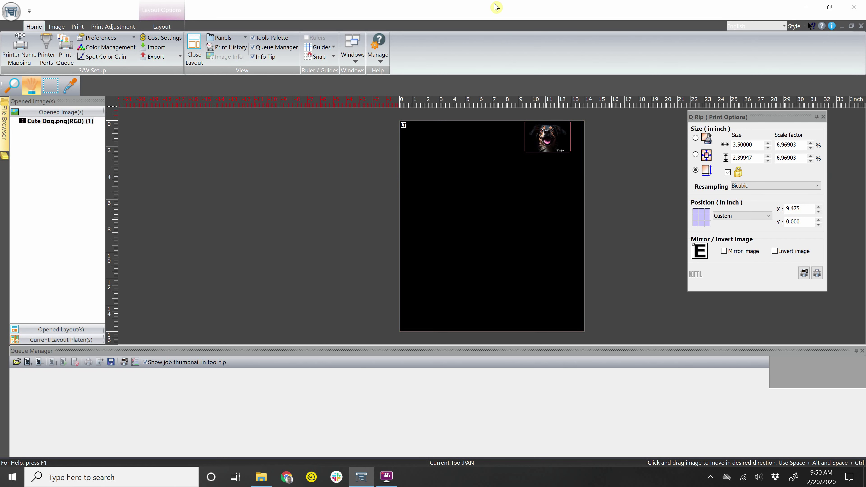